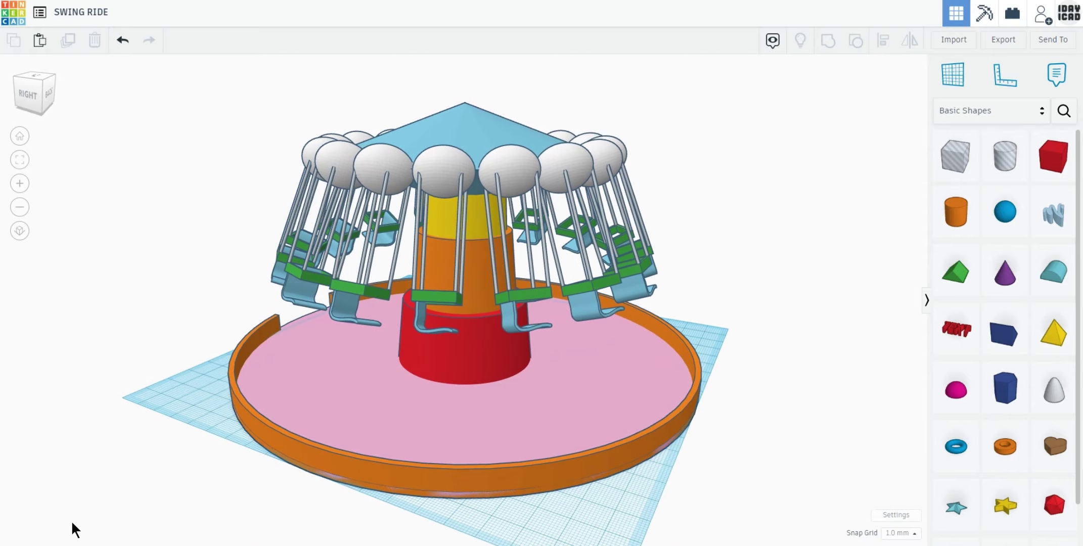
{"action": "right_click_drag", "start_coordinate": [31, 530], "coordinate": [399, 540]}
{"action": "scroll", "coordinate": [478, 390], "scroll_direction": "up", "scroll_amount": 1}
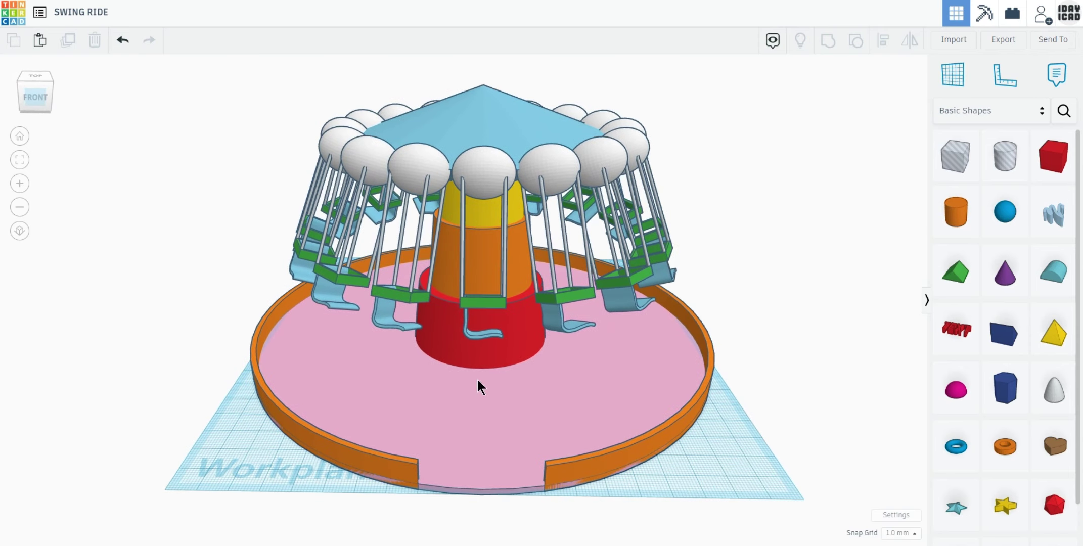
{"action": "scroll", "coordinate": [509, 253], "scroll_direction": "up", "scroll_amount": 1}
{"action": "scroll", "coordinate": [509, 258], "scroll_direction": "up", "scroll_amount": 1}
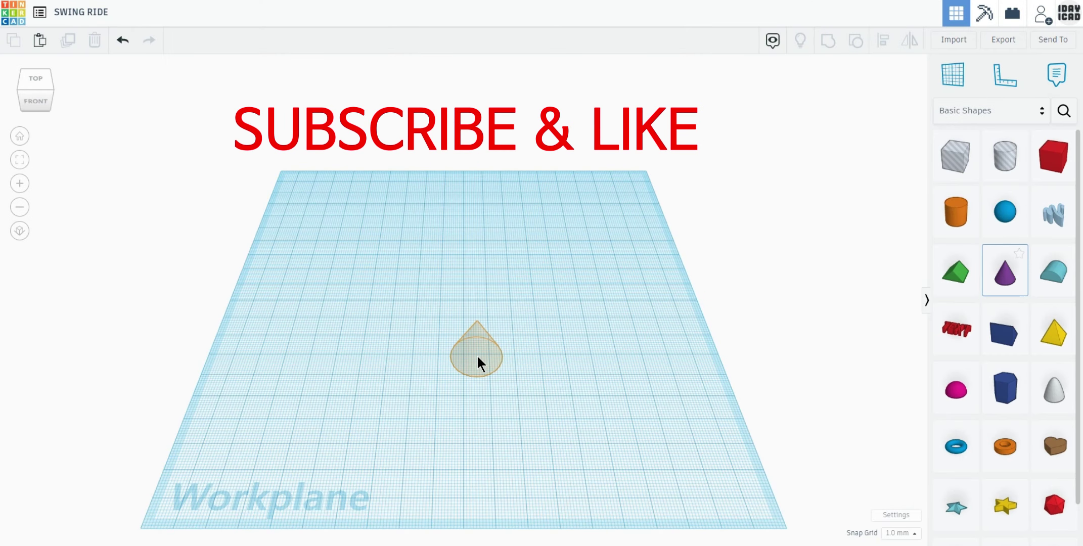
Place a cone on the workplane, make its base 100 by 100 mm and move it near the workplane's centre.
{"action": "left_click", "coordinate": [477, 357]}
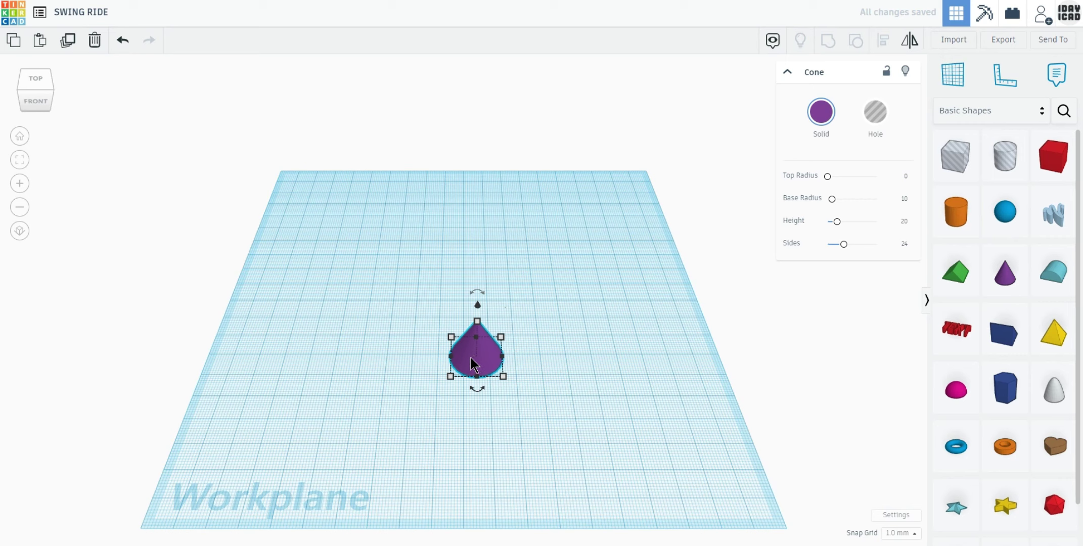
{"action": "left_click", "coordinate": [502, 377]}
{"action": "type", "text": "100"}
{"action": "key", "text": "Return"}
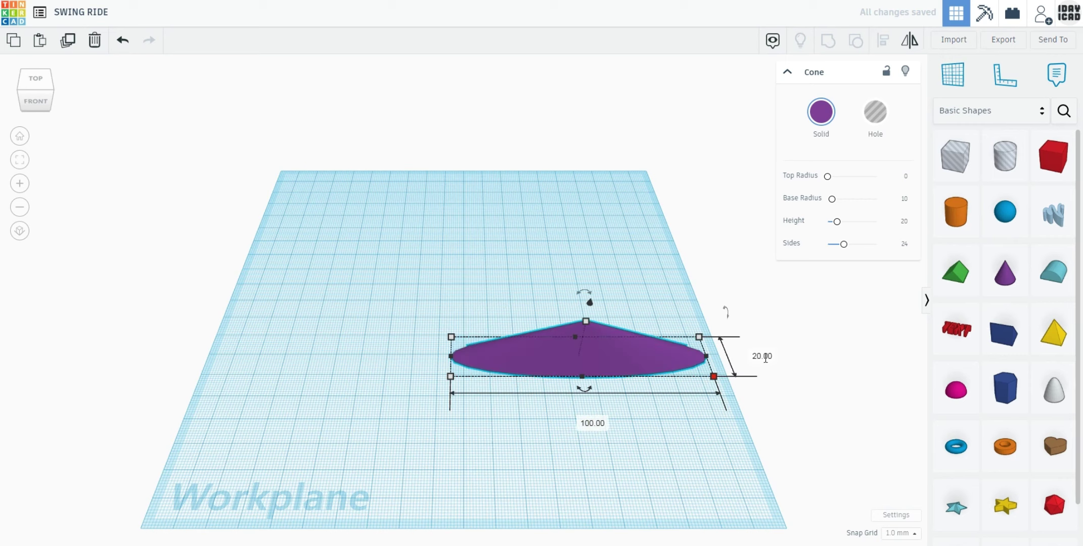
{"action": "key", "text": "Return"}
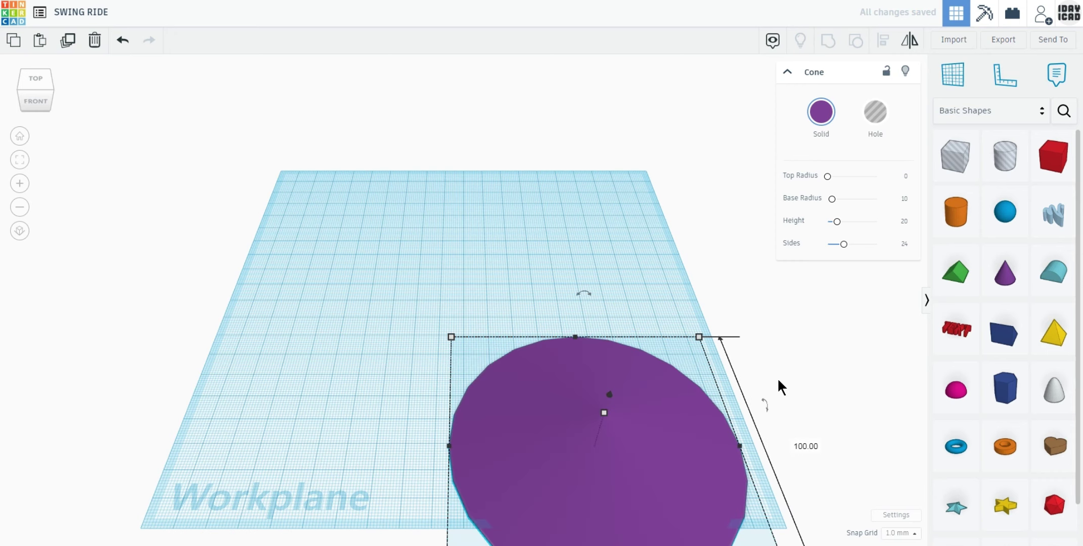
{"action": "left_click_drag", "start_coordinate": [610, 358], "coordinate": [480, 334]}
Set the cone's sides to 16 and colour it light blue, keeping it near the workplane's centre.
{"action": "left_click", "coordinate": [903, 245]}
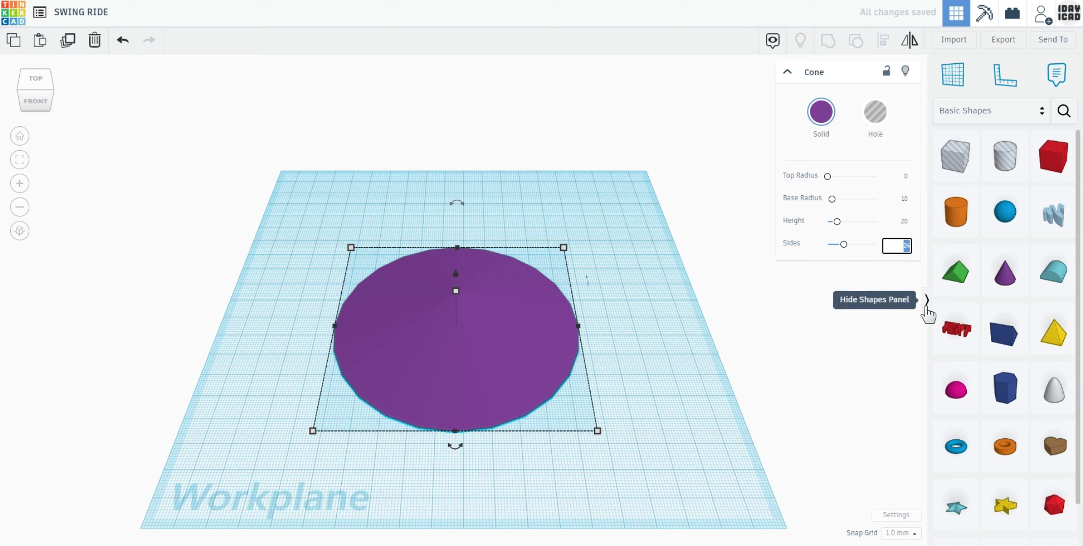
{"action": "type", "text": "16"}
{"action": "key", "text": "Return"}
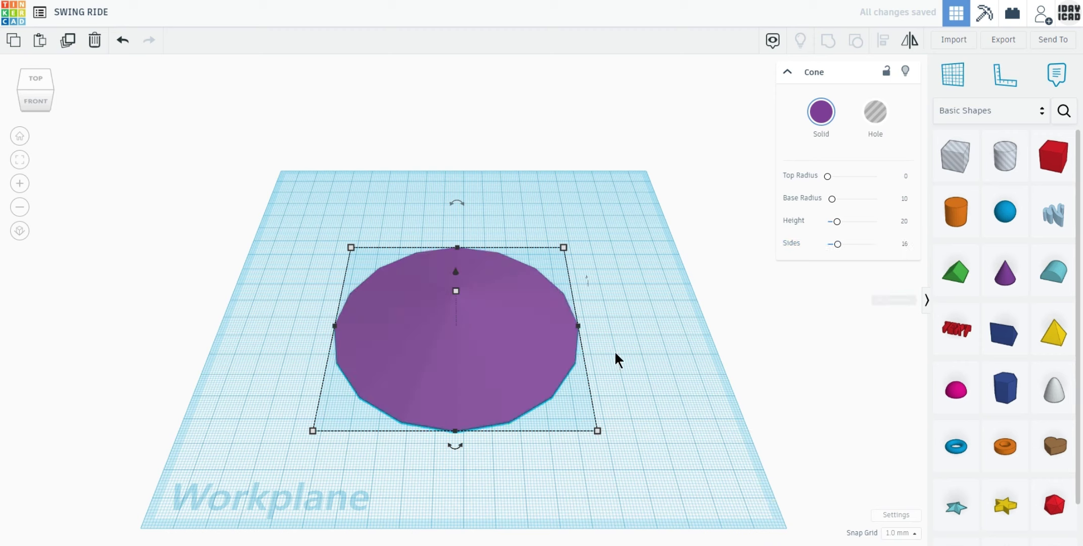
{"action": "left_click", "coordinate": [821, 112]}
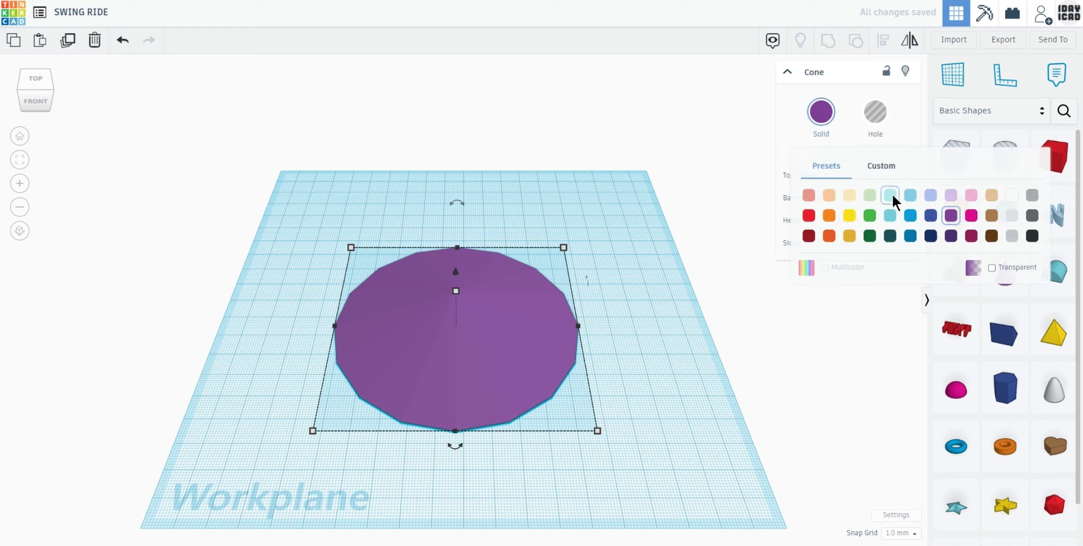
{"action": "left_click", "coordinate": [906, 194]}
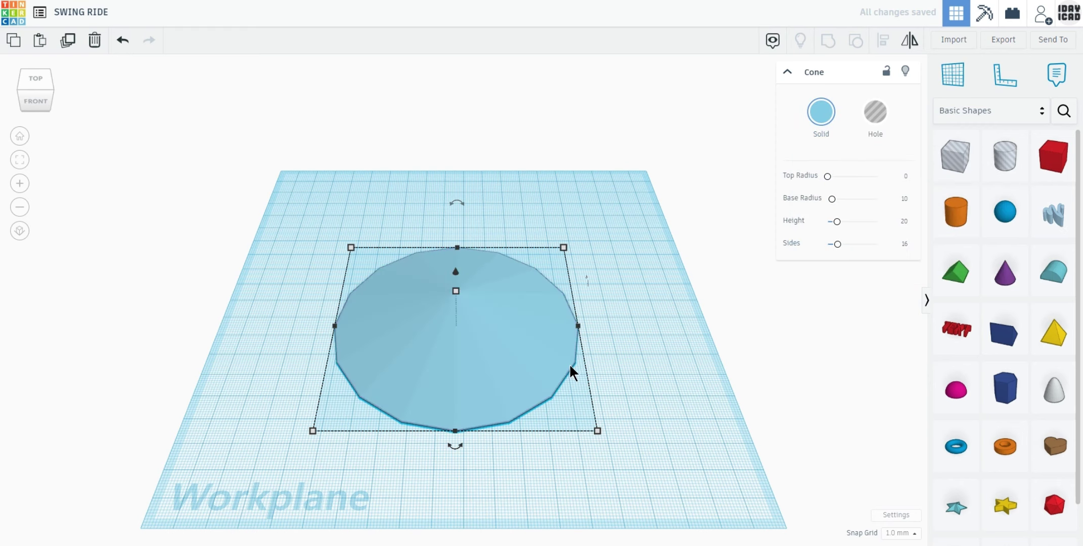
{"action": "left_click_drag", "start_coordinate": [531, 339], "coordinate": [538, 327]}
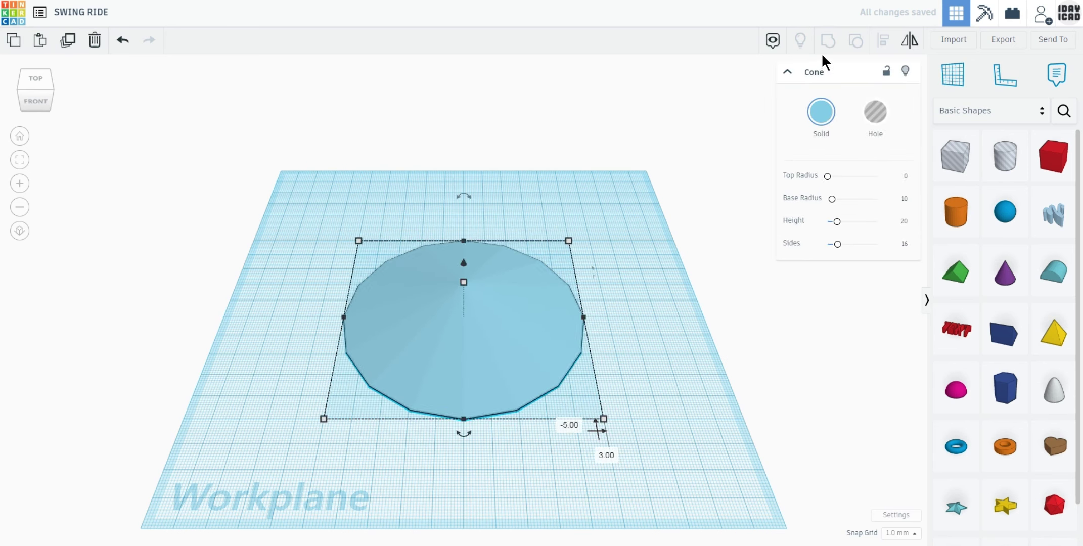
Duplicate the blue cone and raise the copy above the original.
{"action": "left_click", "coordinate": [67, 42]}
{"action": "left_click_drag", "start_coordinate": [464, 263], "coordinate": [457, 224]}
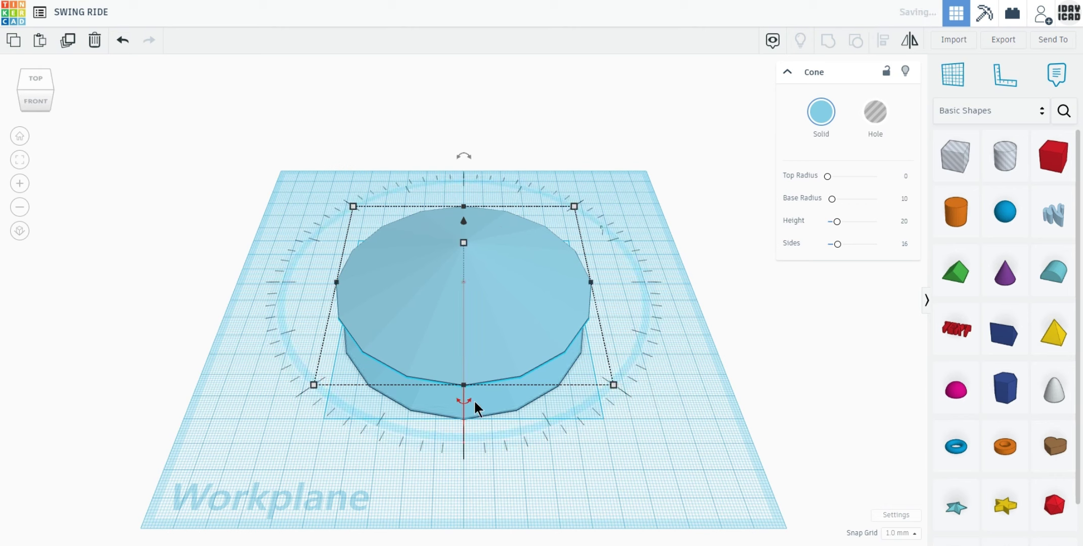
{"action": "left_click", "coordinate": [689, 477]}
Mirror the lower cone vertically so that its tip points down.
{"action": "left_click", "coordinate": [517, 399]}
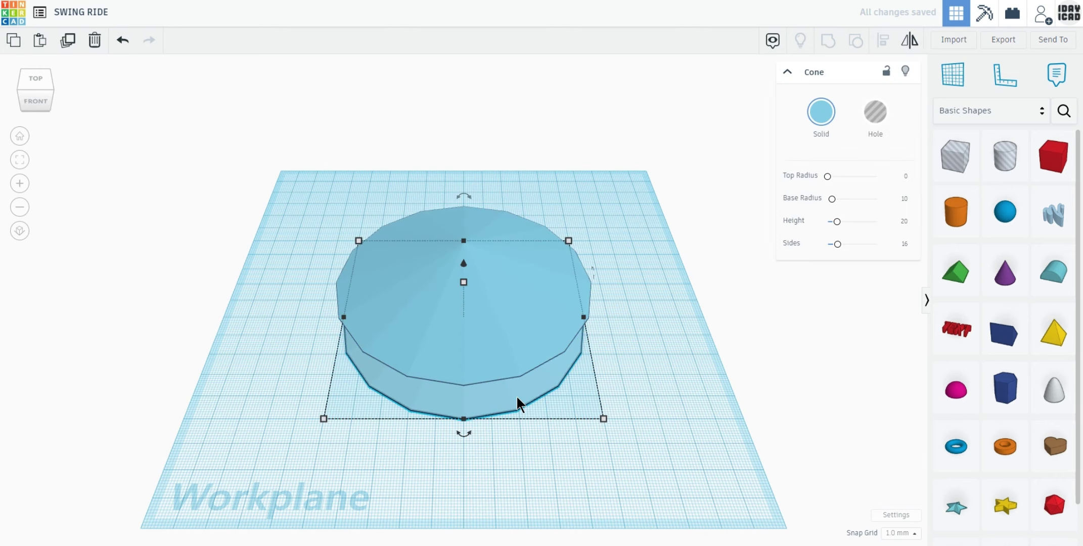
{"action": "left_click", "coordinate": [917, 49]}
{"action": "left_click", "coordinate": [627, 402]}
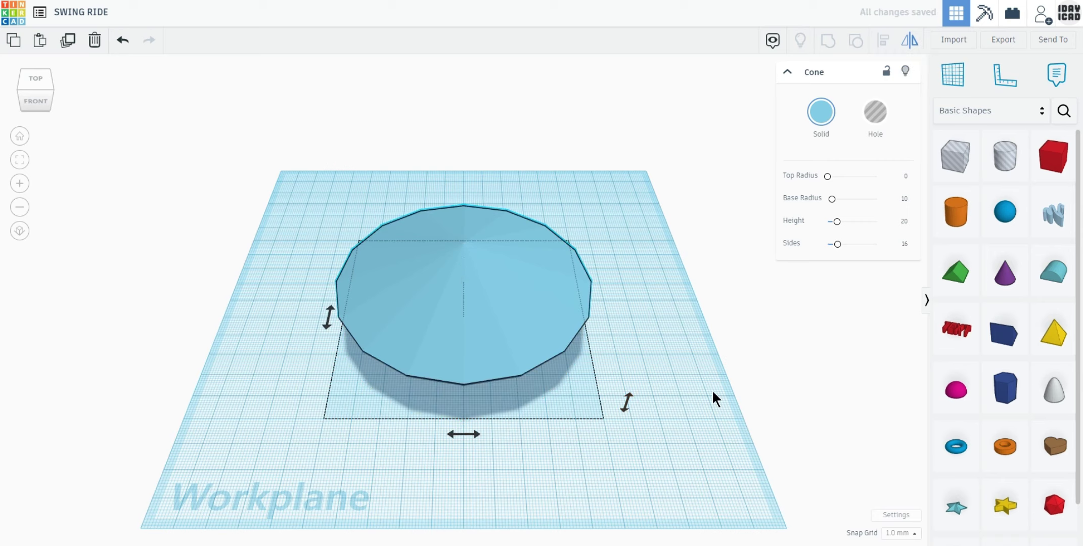
{"action": "left_click", "coordinate": [585, 430]}
Switch to orthographic view and group the two stacked cones into one canopy shape.
{"action": "left_click", "coordinate": [42, 101]}
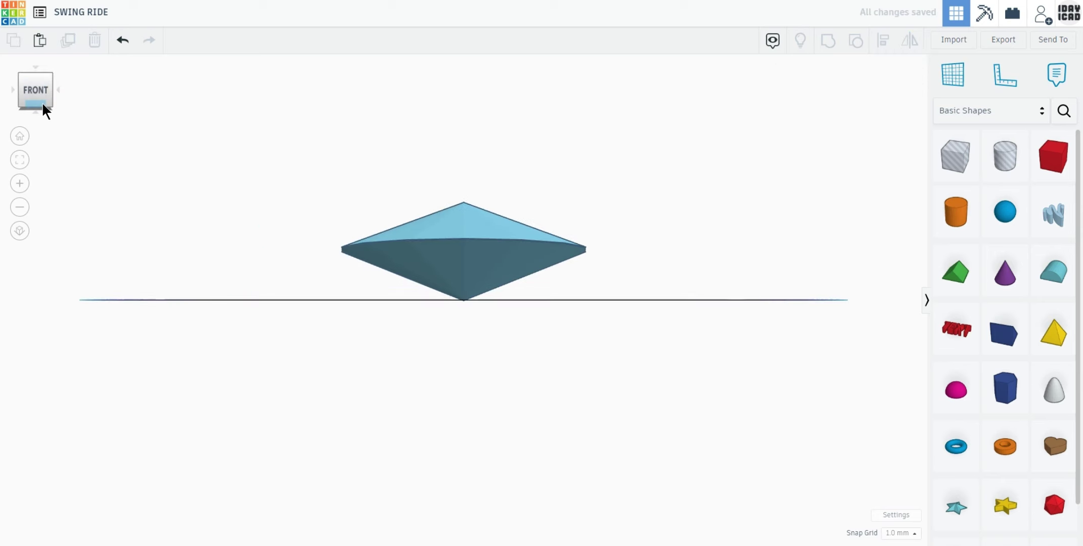
{"action": "left_click", "coordinate": [19, 231]}
{"action": "left_click", "coordinate": [33, 74]}
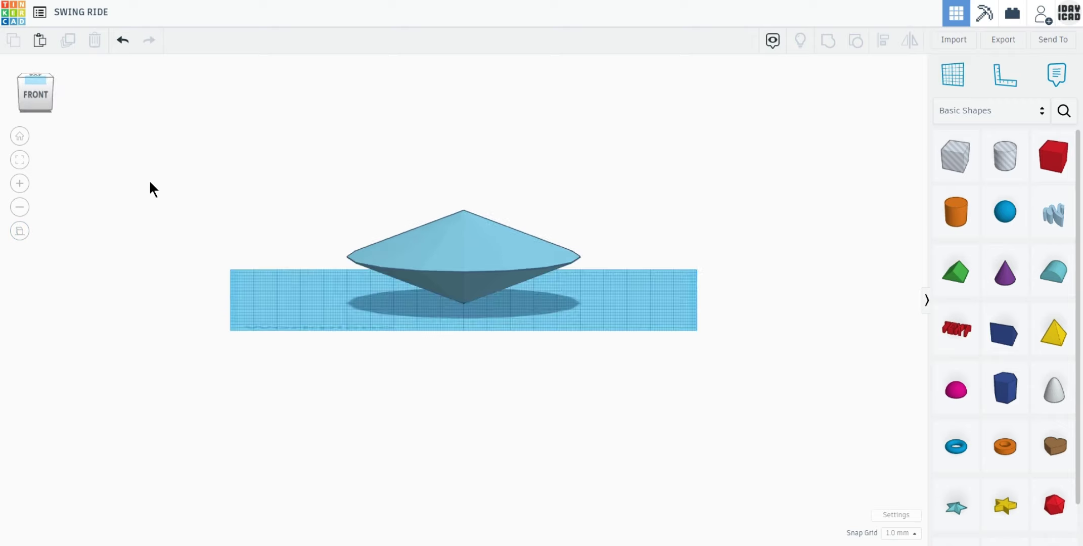
{"action": "left_click_drag", "start_coordinate": [206, 219], "coordinate": [554, 418]}
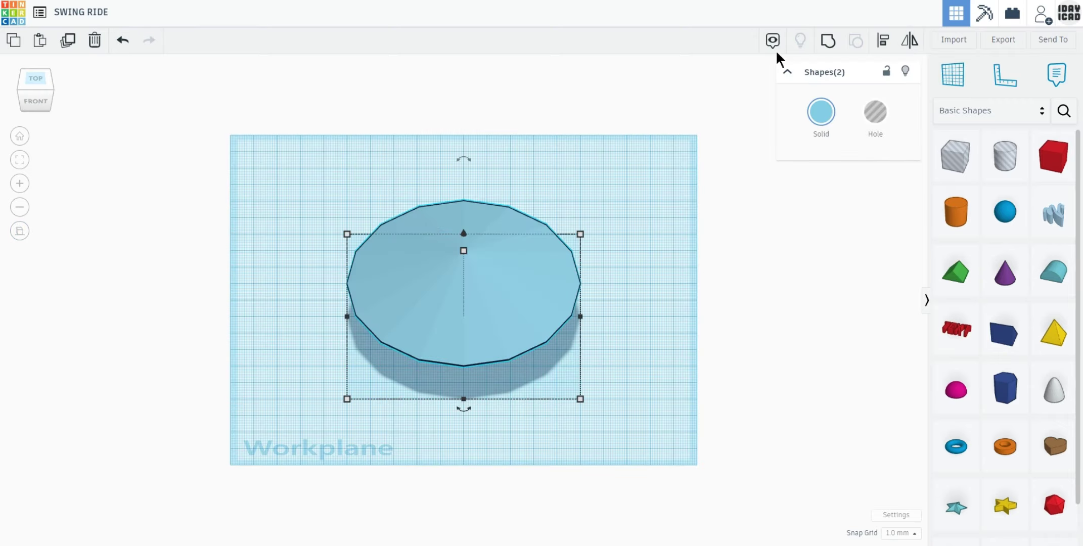
{"action": "left_click", "coordinate": [827, 41]}
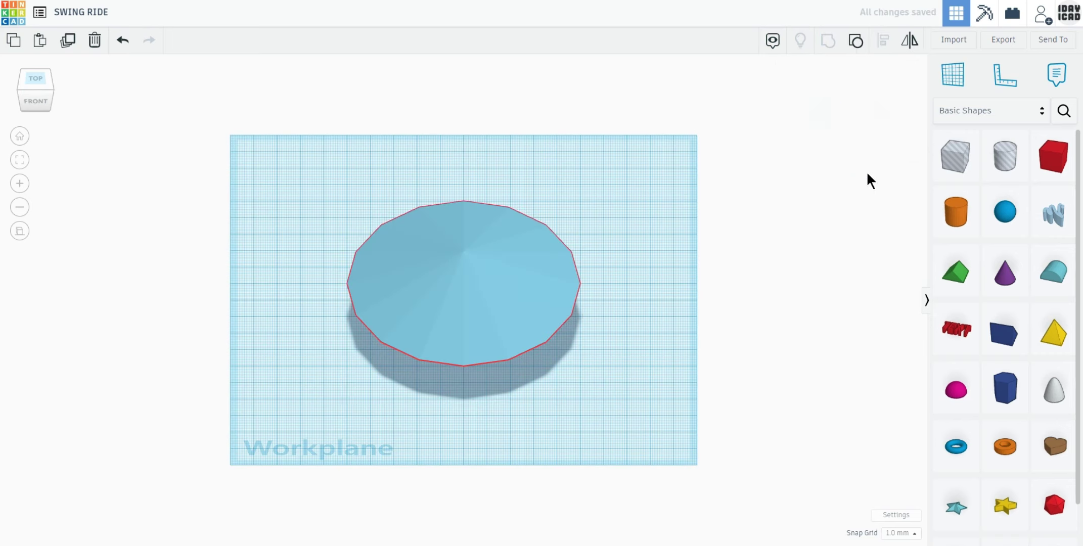
Add a sphere beside the canopy and draw an L-shaped seat profile with the Scribble tool.
{"action": "mouse_move", "coordinate": [1005, 212]}
{"action": "left_mouse_down"}
{"action": "mouse_move", "coordinate": [693, 284]}
{"action": "mouse_move", "coordinate": [648, 279]}
{"action": "left_mouse_up"}
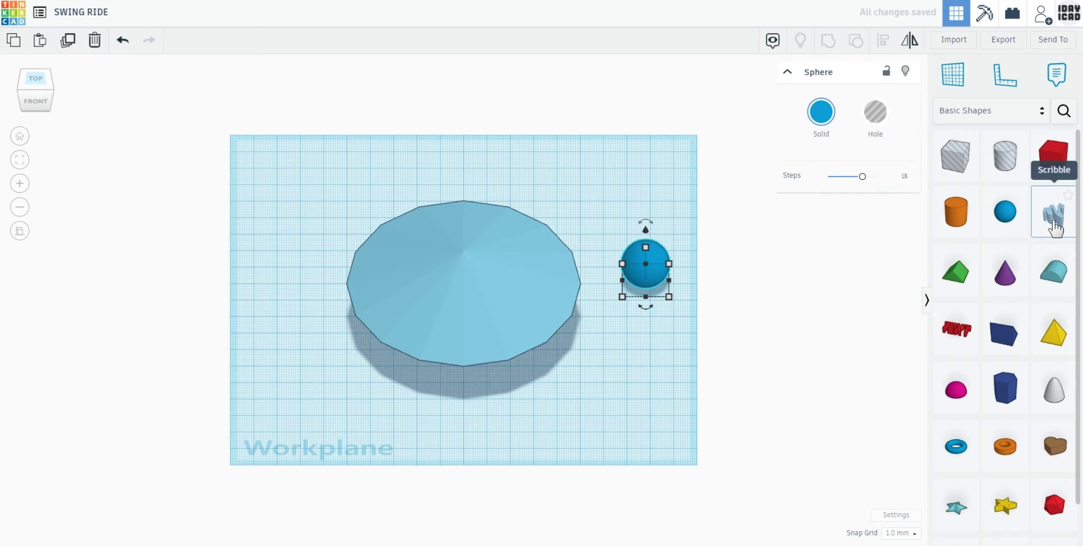
{"action": "mouse_move", "coordinate": [1054, 228]}
{"action": "left_mouse_down"}
{"action": "mouse_move", "coordinate": [1020, 230]}
{"action": "mouse_move", "coordinate": [774, 334]}
{"action": "mouse_move", "coordinate": [626, 379]}
{"action": "left_mouse_up"}
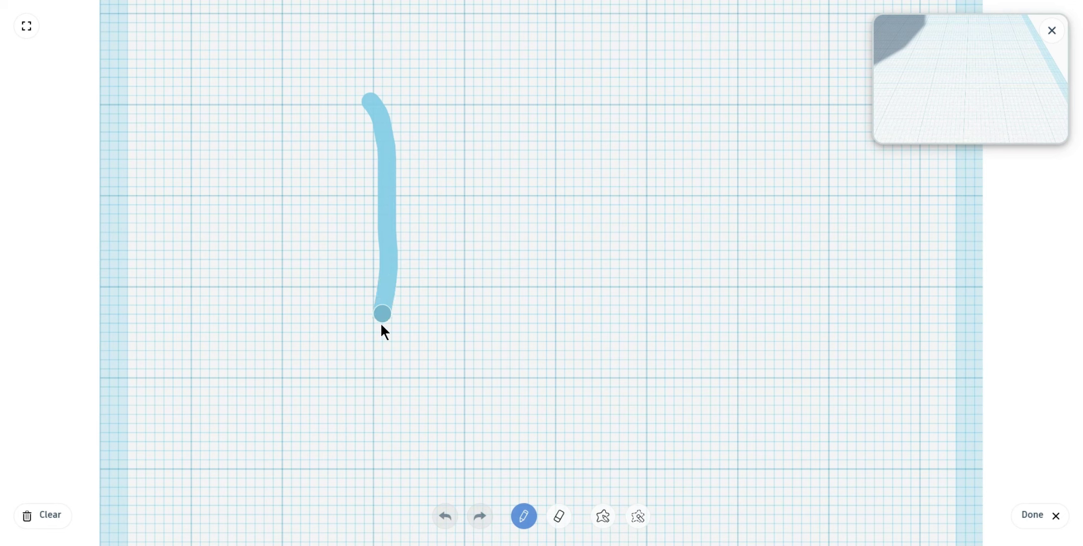
{"action": "mouse_move", "coordinate": [458, 391]}
{"action": "left_mouse_down"}
{"action": "mouse_move", "coordinate": [624, 370]}
{"action": "mouse_move", "coordinate": [714, 378]}
{"action": "left_mouse_up"}
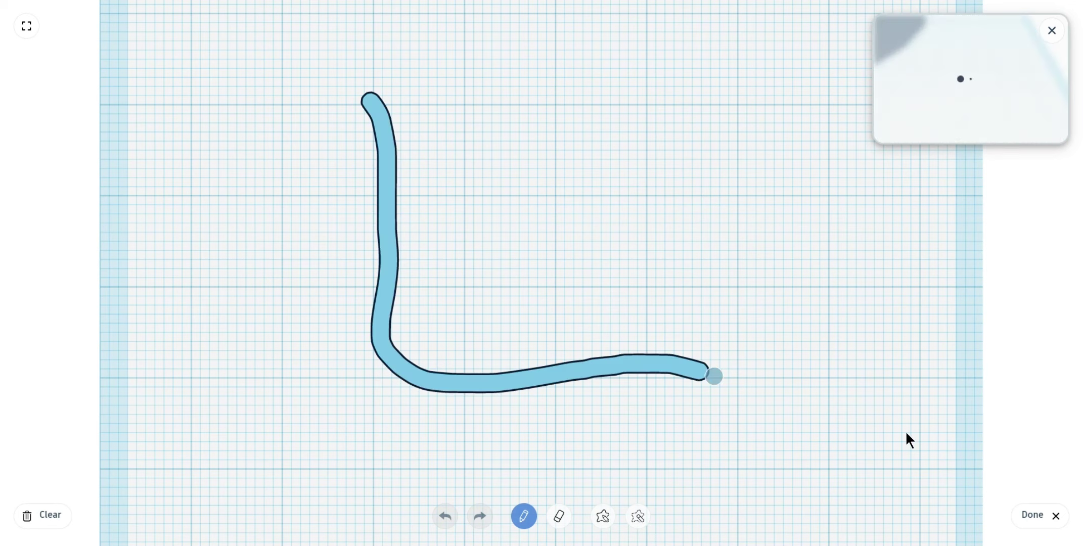
{"action": "left_click", "coordinate": [1032, 515]}
Set the scribbled seat's height, width and length to 16 mm each.
{"action": "left_click", "coordinate": [528, 299]}
{"action": "type", "text": "15"}
{"action": "key", "text": "Return"}
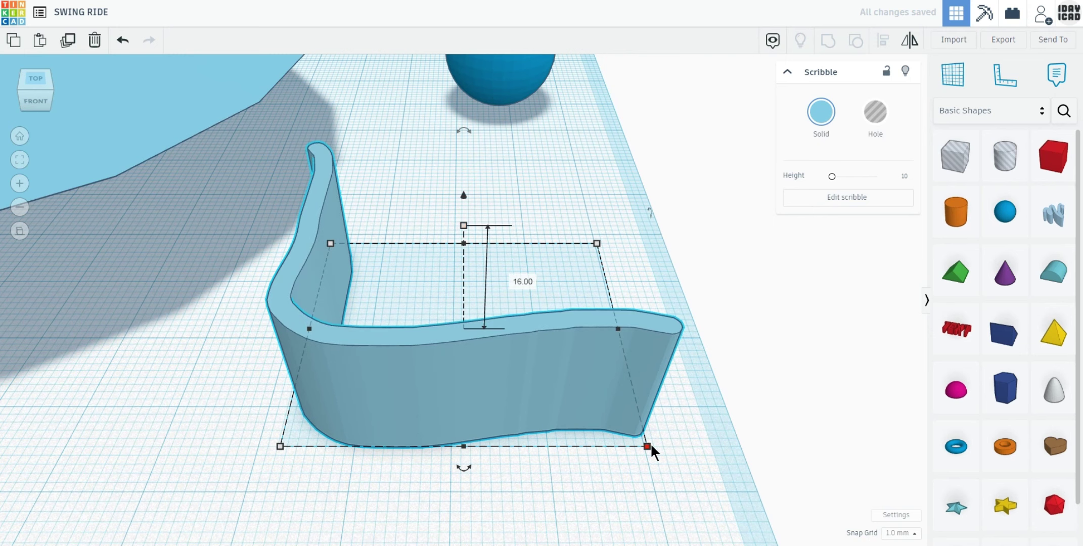
{"action": "type", "text": "16"}
{"action": "key", "text": "Return"}
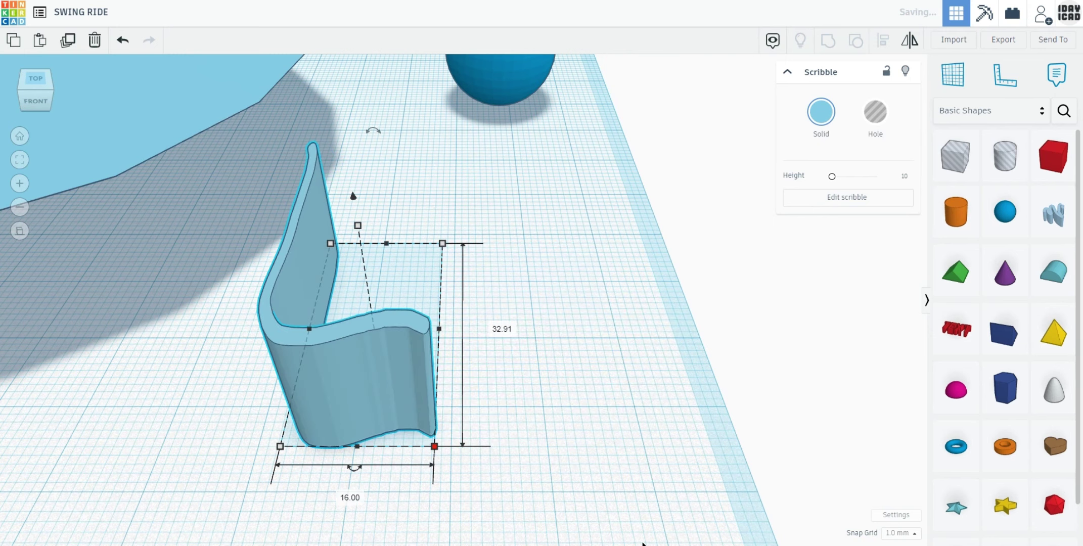
{"action": "left_click", "coordinate": [503, 330]}
{"action": "type", "text": "16"}
{"action": "key", "text": "Return"}
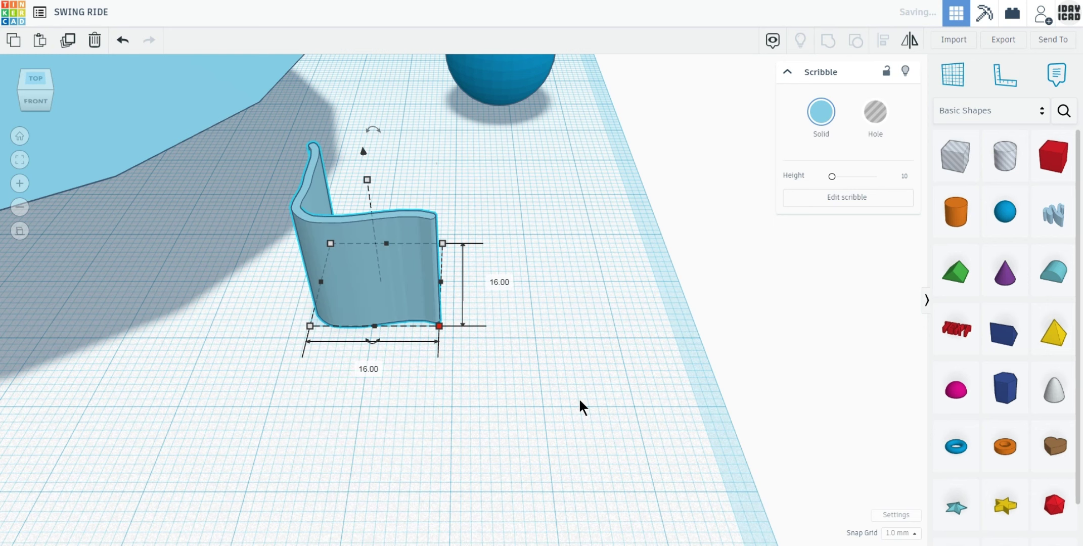
Rotate the seat -90° on the workplane and tip it over into its sitting orientation.
{"action": "mouse_move", "coordinate": [403, 323]}
{"action": "left_mouse_down"}
{"action": "mouse_move", "coordinate": [555, 357]}
{"action": "mouse_move", "coordinate": [571, 394]}
{"action": "mouse_move", "coordinate": [539, 411]}
{"action": "mouse_move", "coordinate": [580, 363]}
{"action": "mouse_move", "coordinate": [584, 340]}
{"action": "left_mouse_up"}
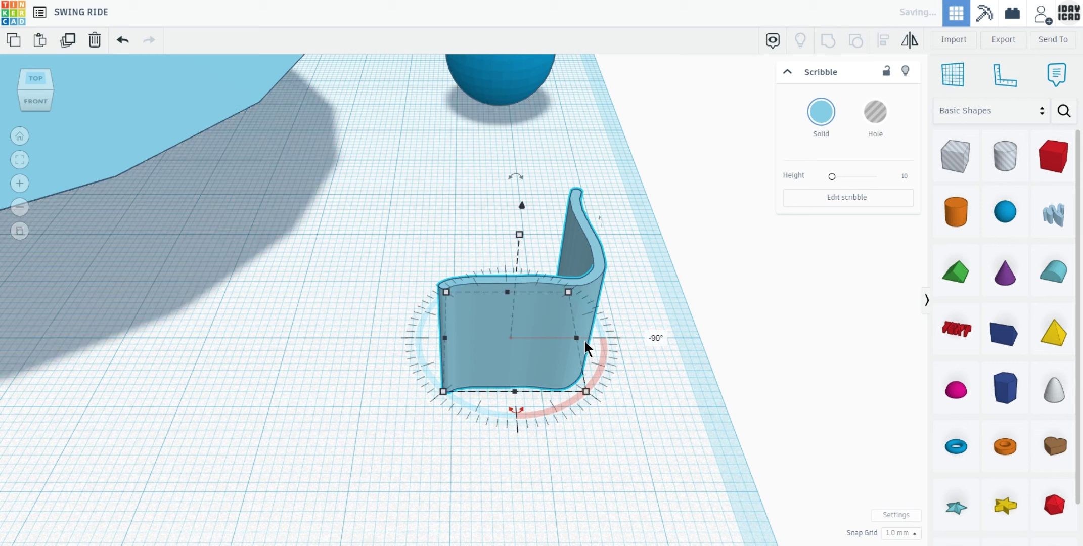
{"action": "mouse_move", "coordinate": [515, 177]}
{"action": "left_mouse_down"}
{"action": "mouse_move", "coordinate": [538, 187]}
{"action": "mouse_move", "coordinate": [578, 242]}
{"action": "left_mouse_up"}
Add a 20 mm box in front of the seat, duplicate it and place the two boxes side by side.
{"action": "mouse_move", "coordinate": [1053, 156]}
{"action": "left_mouse_down"}
{"action": "mouse_move", "coordinate": [933, 281]}
{"action": "mouse_move", "coordinate": [442, 481]}
{"action": "mouse_move", "coordinate": [404, 484]}
{"action": "left_mouse_up"}
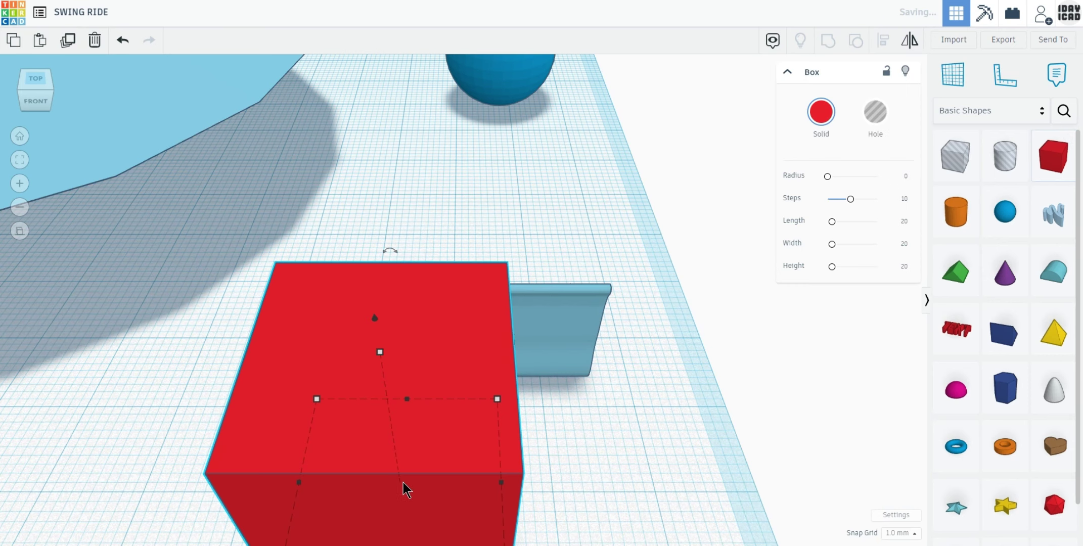
{"action": "left_click", "coordinate": [36, 86]}
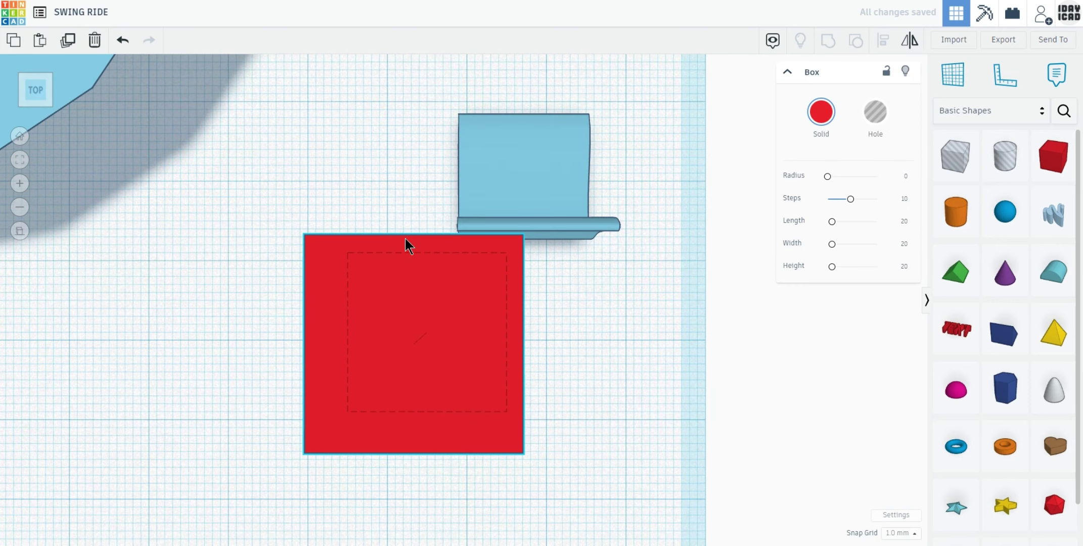
{"action": "left_click", "coordinate": [20, 231]}
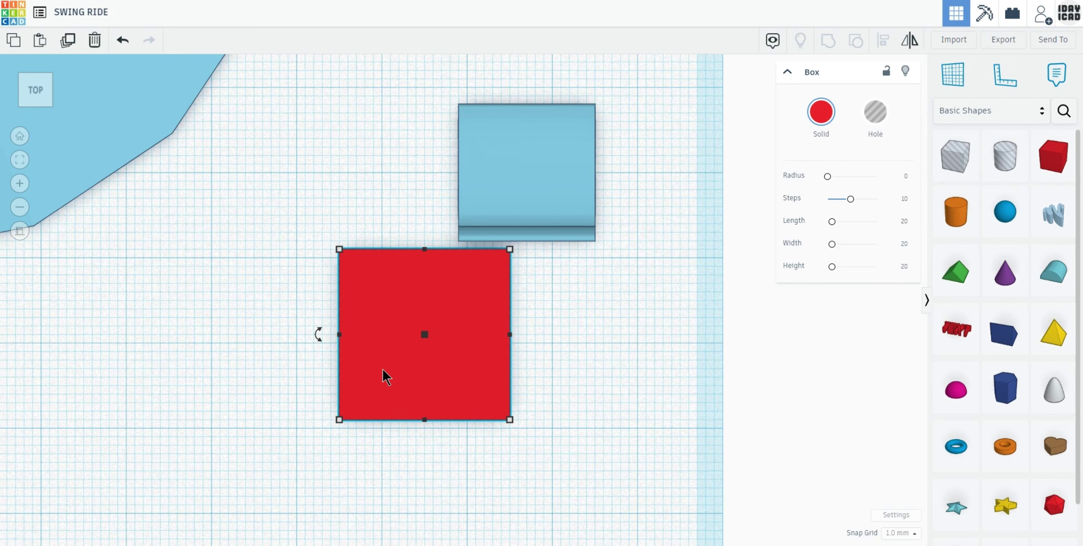
{"action": "left_click", "coordinate": [67, 42]}
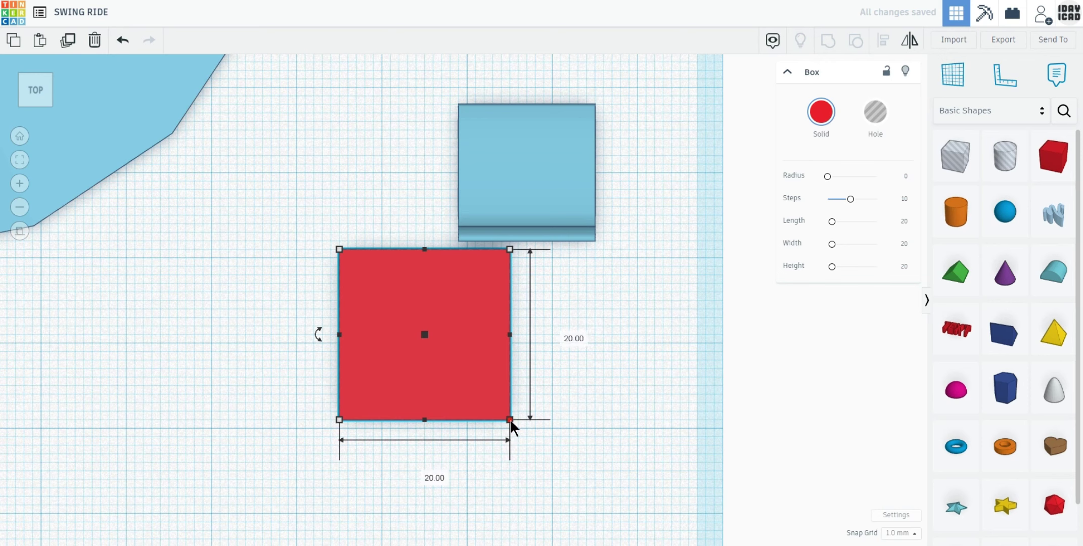
{"action": "left_click_drag", "start_coordinate": [469, 338], "coordinate": [303, 358]}
Shrink the box nearer the seat to the seat's square footprint and turn it into a hole.
{"action": "left_click_drag", "start_coordinate": [499, 411], "coordinate": [504, 358]}
{"action": "left_click_drag", "start_coordinate": [386, 259], "coordinate": [424, 293]}
{"action": "left_click", "coordinate": [876, 113]}
Resize the solid red box to slightly larger than the hole box and centre it over the hole.
{"action": "left_click", "coordinate": [308, 354]}
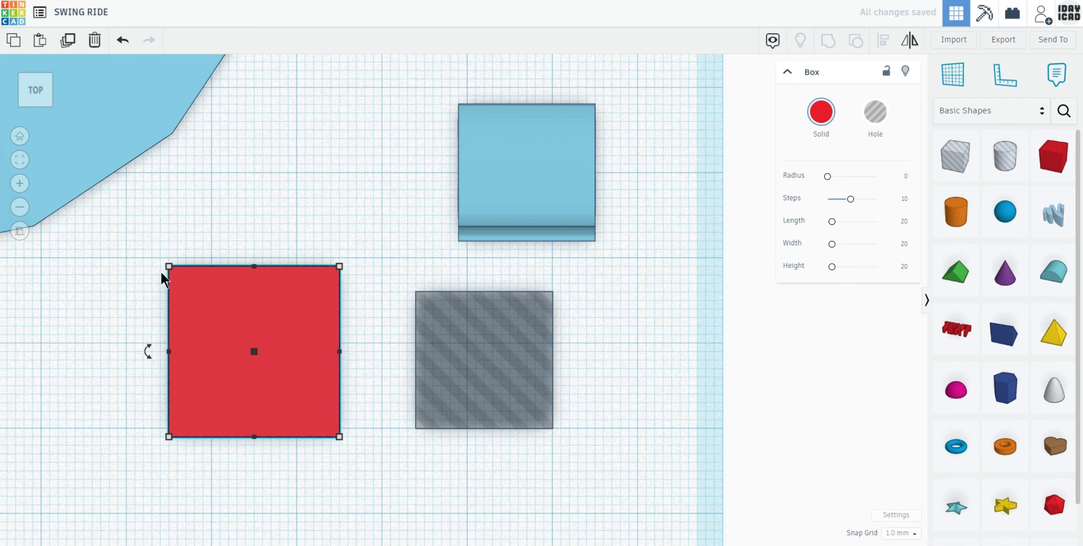
{"action": "left_click_drag", "start_coordinate": [169, 267], "coordinate": [191, 287]}
{"action": "left_click_drag", "start_coordinate": [273, 411], "coordinate": [498, 407]}
Group the red box with the hole box into a square frame and set its height to 4 mm.
{"action": "left_click_drag", "start_coordinate": [656, 451], "coordinate": [658, 407]}
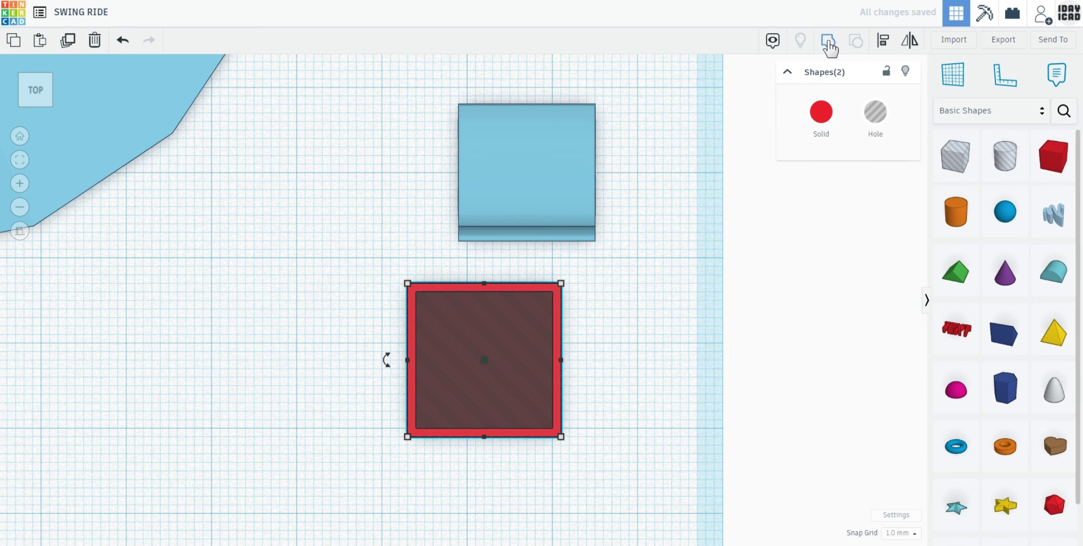
{"action": "left_click", "coordinate": [830, 45]}
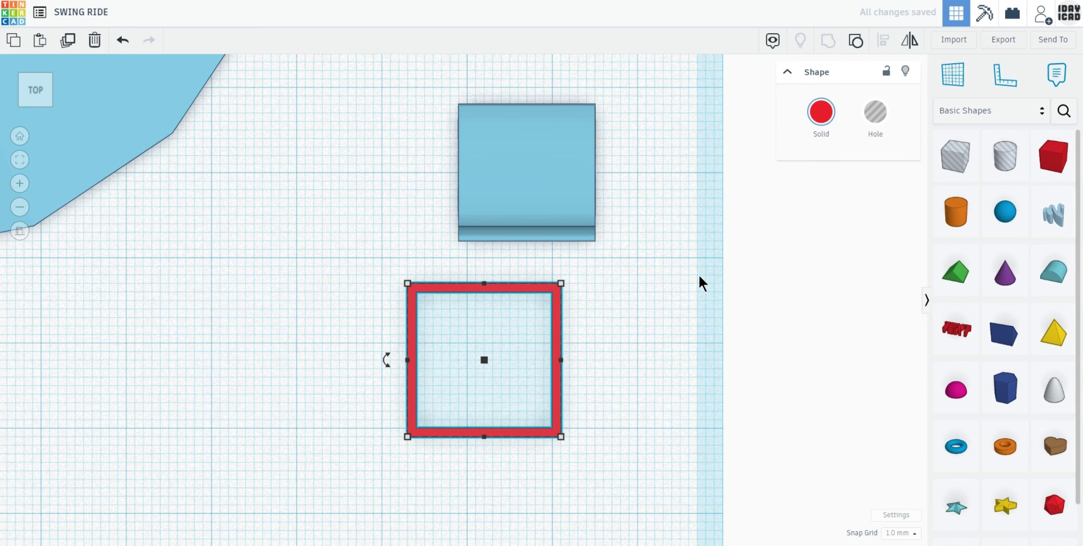
{"action": "right_click_drag", "start_coordinate": [698, 273], "coordinate": [613, 301]}
{"action": "left_click", "coordinate": [506, 384]}
{"action": "type", "text": "4"}
{"action": "key", "text": "Return"}
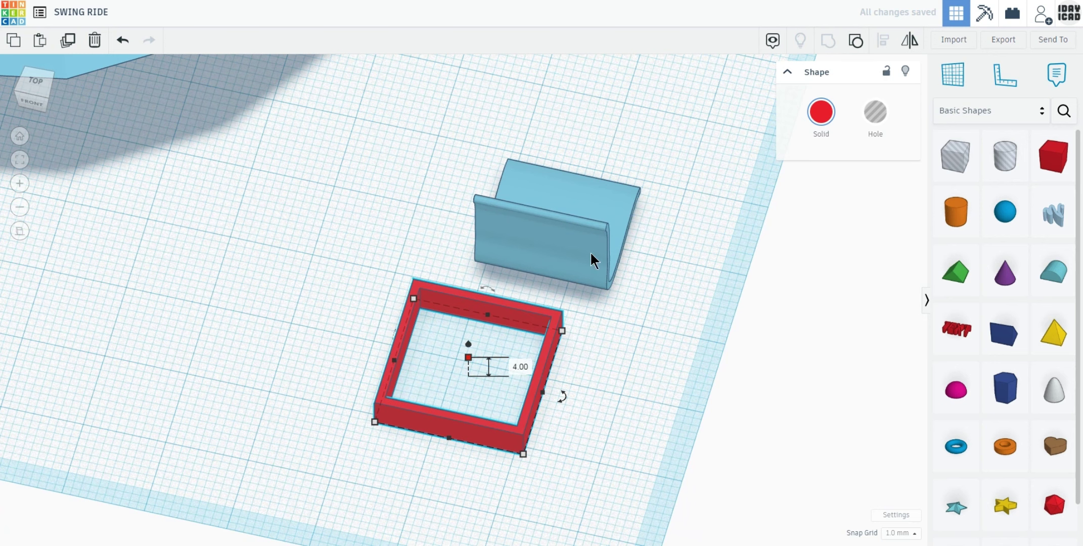
Move the seat into the square frame's opening and shift both parts together by -2 mm in each direction.
{"action": "left_click", "coordinate": [36, 81]}
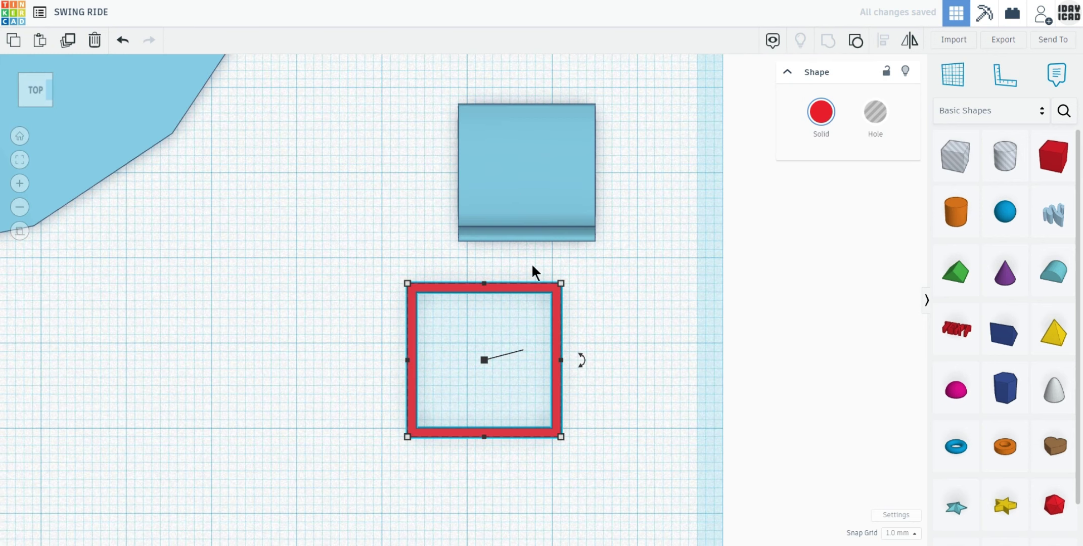
{"action": "mouse_move", "coordinate": [548, 188]}
{"action": "left_mouse_down"}
{"action": "mouse_move", "coordinate": [495, 361]}
{"action": "mouse_move", "coordinate": [504, 371]}
{"action": "left_mouse_up"}
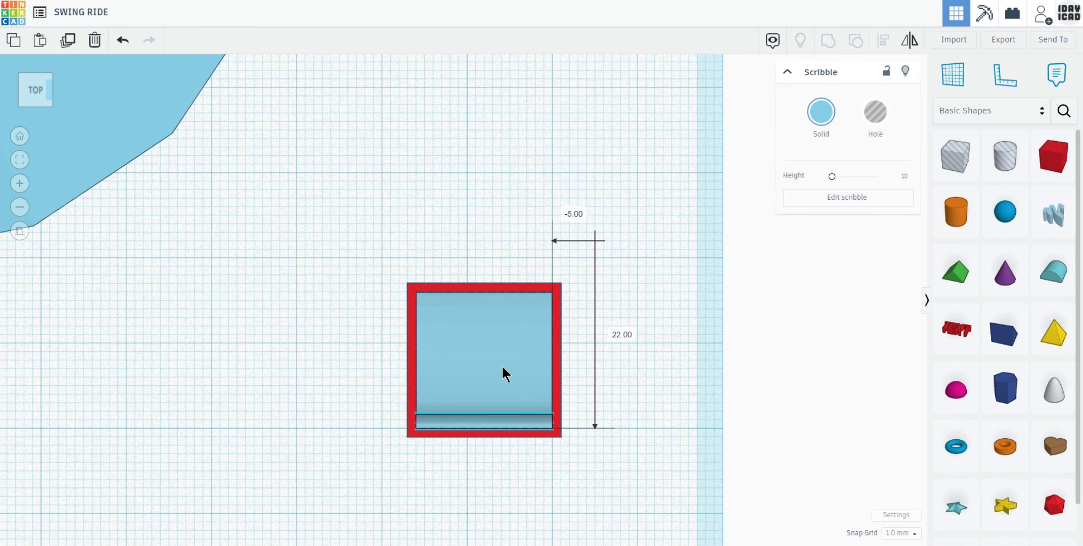
{"action": "mouse_move", "coordinate": [606, 474]}
{"action": "left_mouse_down"}
{"action": "mouse_move", "coordinate": [535, 394]}
{"action": "mouse_move", "coordinate": [543, 383]}
{"action": "left_mouse_up"}
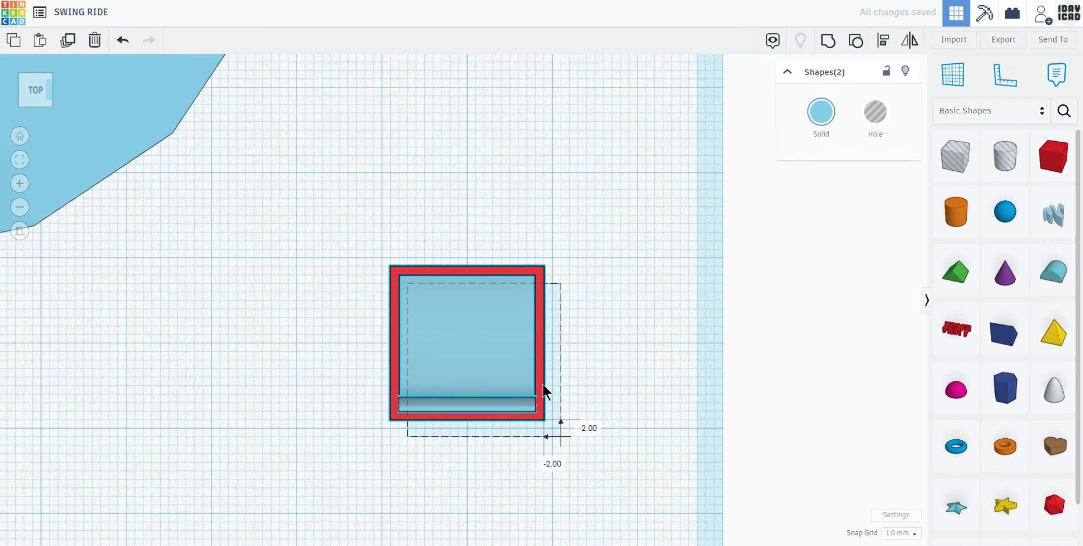
Raise the red square frame 12 mm above the workplane so it sits around the upper part of the seat.
{"action": "left_click", "coordinate": [623, 404]}
{"action": "right_click_drag", "start_coordinate": [530, 368], "coordinate": [486, 377]}
{"action": "left_click", "coordinate": [488, 377]}
{"action": "left_click_drag", "start_coordinate": [434, 307], "coordinate": [439, 236]}
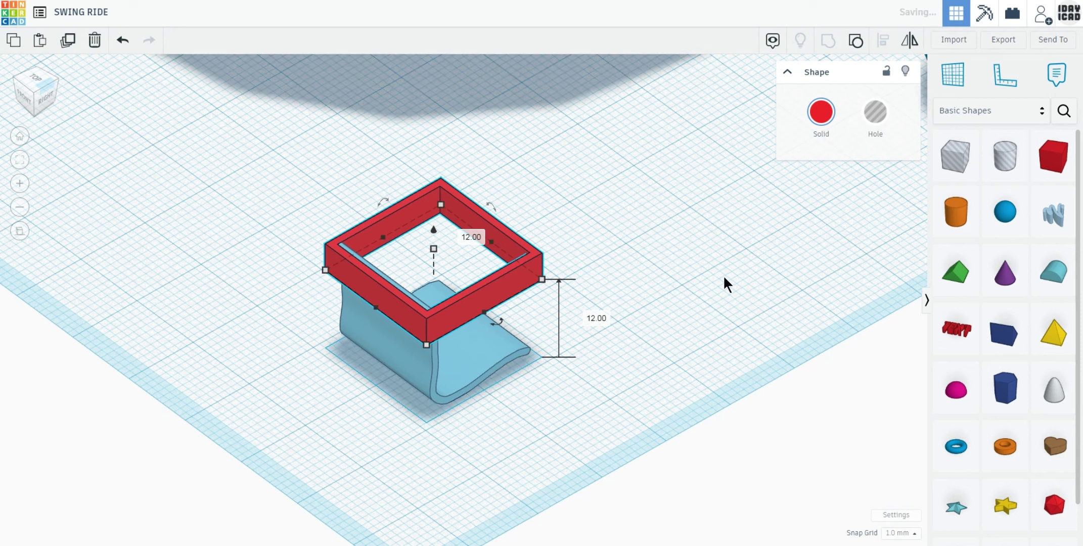
Add a cylinder beside the seat, shrink its footprint to a thin rod and increase its height.
{"action": "left_click", "coordinate": [956, 212]}
{"action": "left_click", "coordinate": [739, 301]}
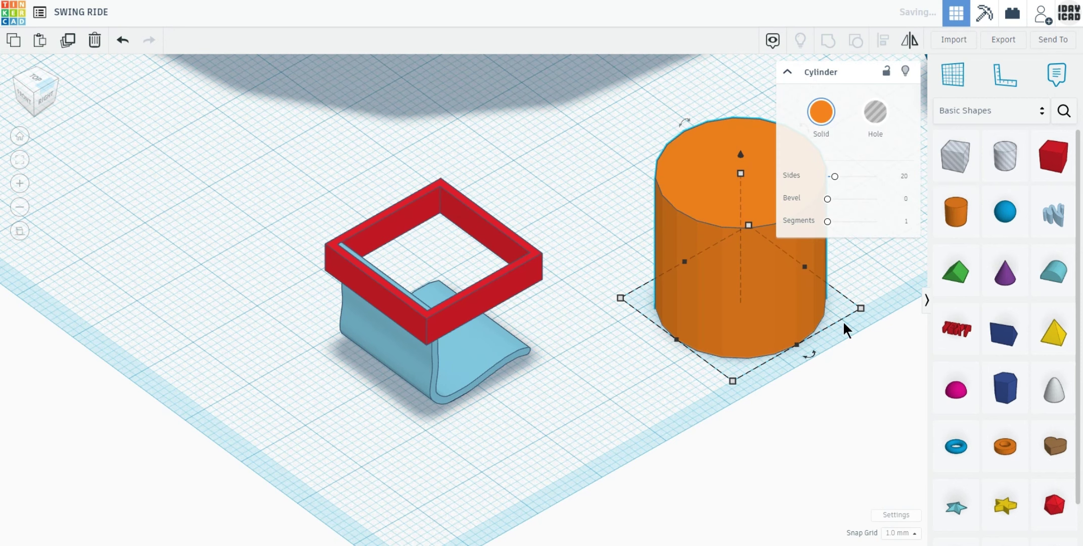
{"action": "left_click_drag", "start_coordinate": [790, 301], "coordinate": [636, 297]}
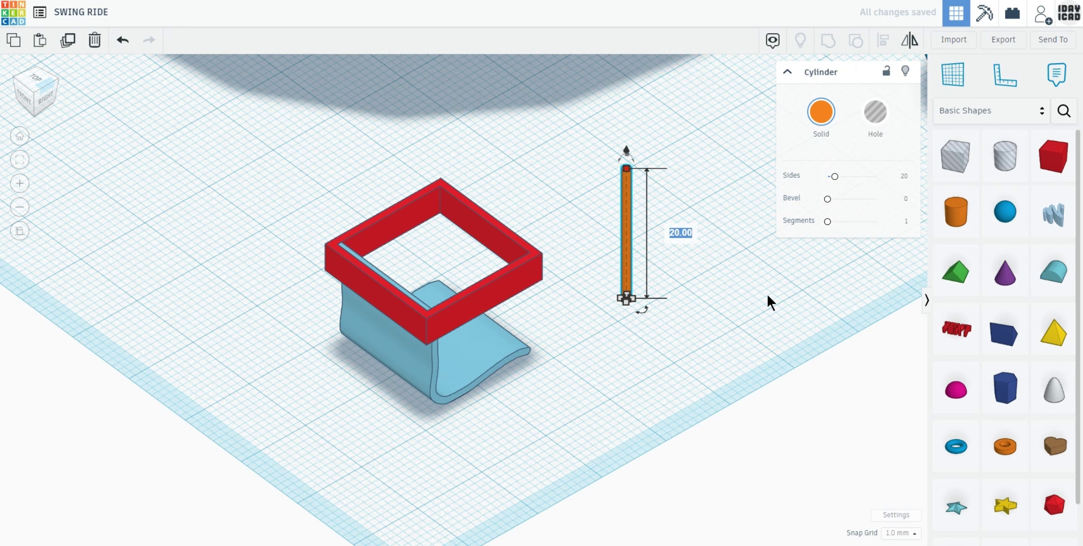
{"action": "type", "text": "70"}
{"action": "key", "text": "Return"}
{"action": "middle_click_drag", "start_coordinate": [695, 299], "coordinate": [740, 391]}
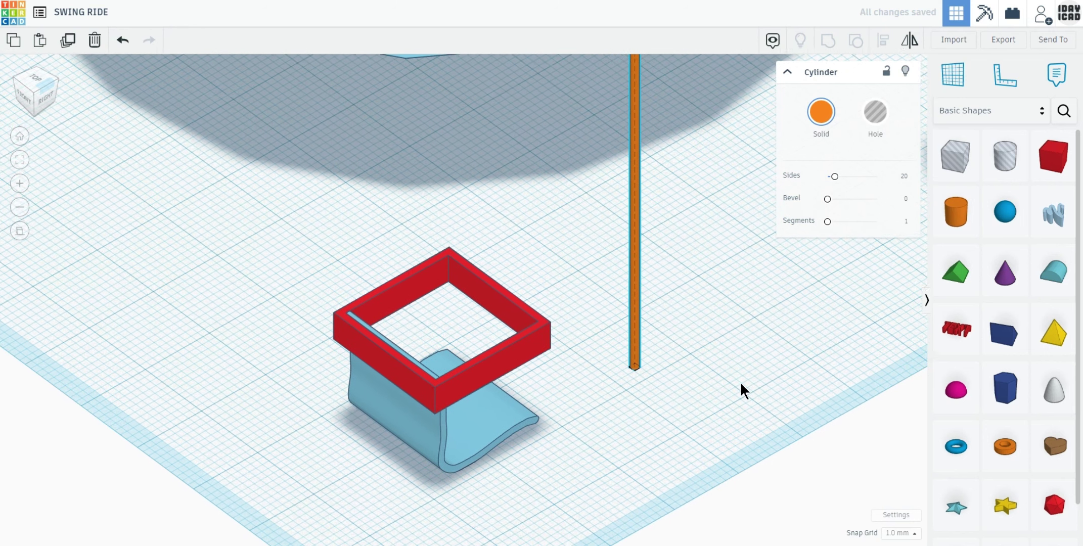
Move the rod onto one rear corner of the red frame and raise it 16 mm to stand on top.
{"action": "left_click_drag", "start_coordinate": [643, 397], "coordinate": [553, 453]}
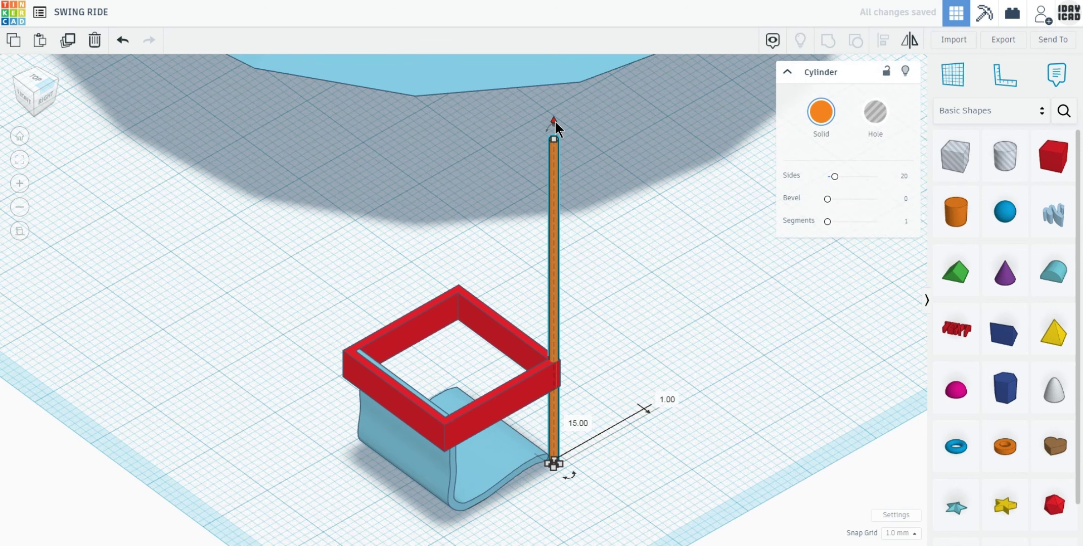
{"action": "left_click_drag", "start_coordinate": [556, 121], "coordinate": [571, 15]}
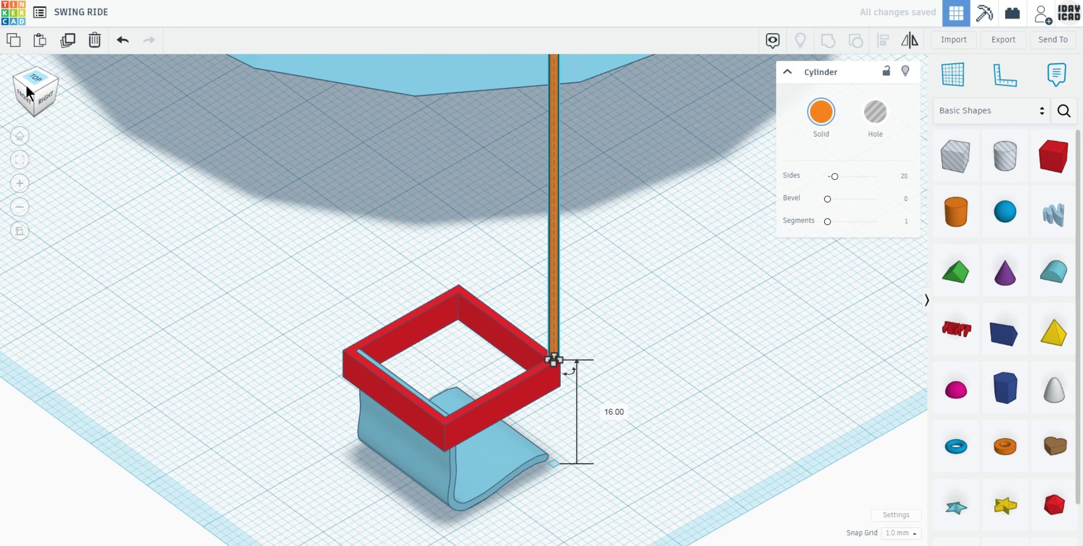
{"action": "left_click", "coordinate": [31, 75]}
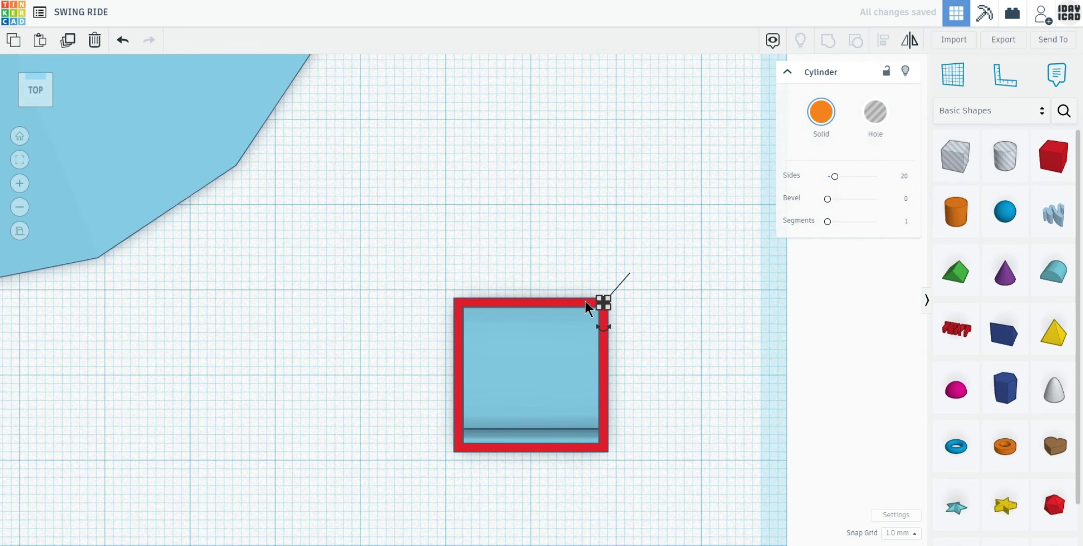
{"action": "left_click", "coordinate": [719, 392]}
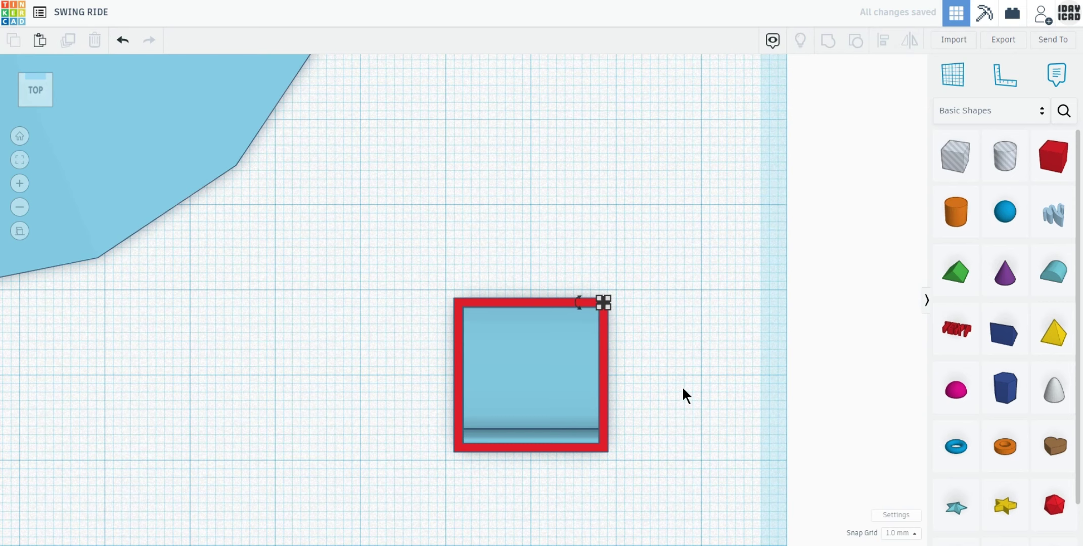
Duplicate the rod and move the copy -17 mm along the frame's rear edge to the other rear corner.
{"action": "left_click", "coordinate": [605, 303]}
{"action": "left_click", "coordinate": [69, 42]}
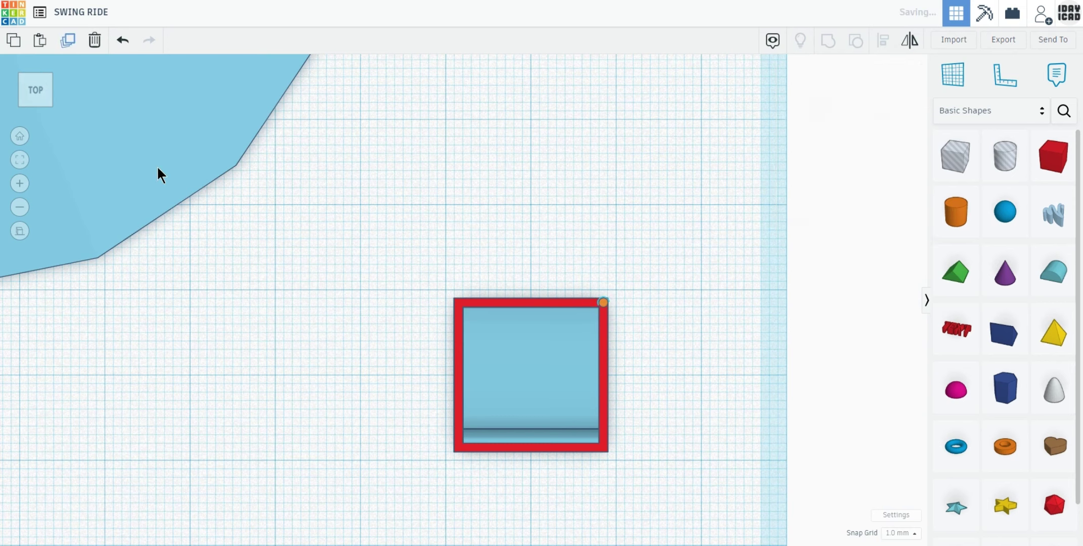
{"action": "left_click", "coordinate": [37, 99]}
{"action": "left_click_drag", "start_coordinate": [602, 253], "coordinate": [458, 263]}
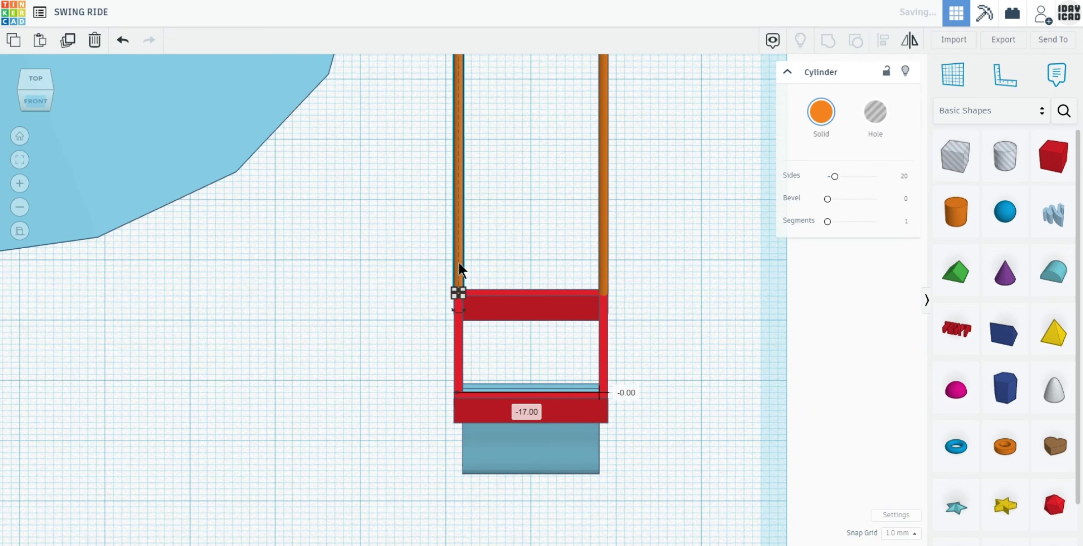
Duplicate both rear rods together and move the copies onto the frame's two front corners.
{"action": "left_click_drag", "start_coordinate": [387, 203], "coordinate": [656, 268]}
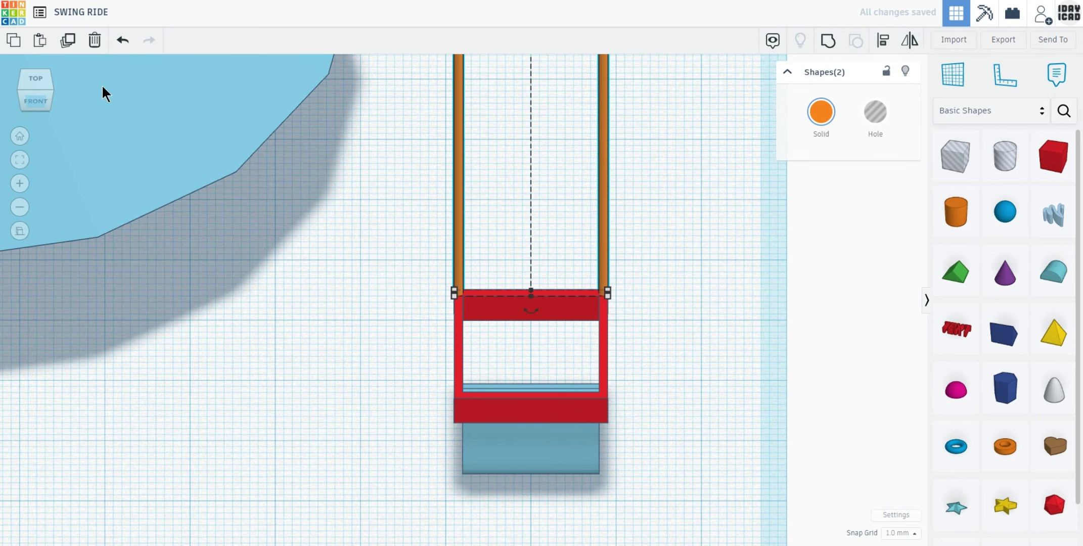
{"action": "left_click", "coordinate": [64, 45]}
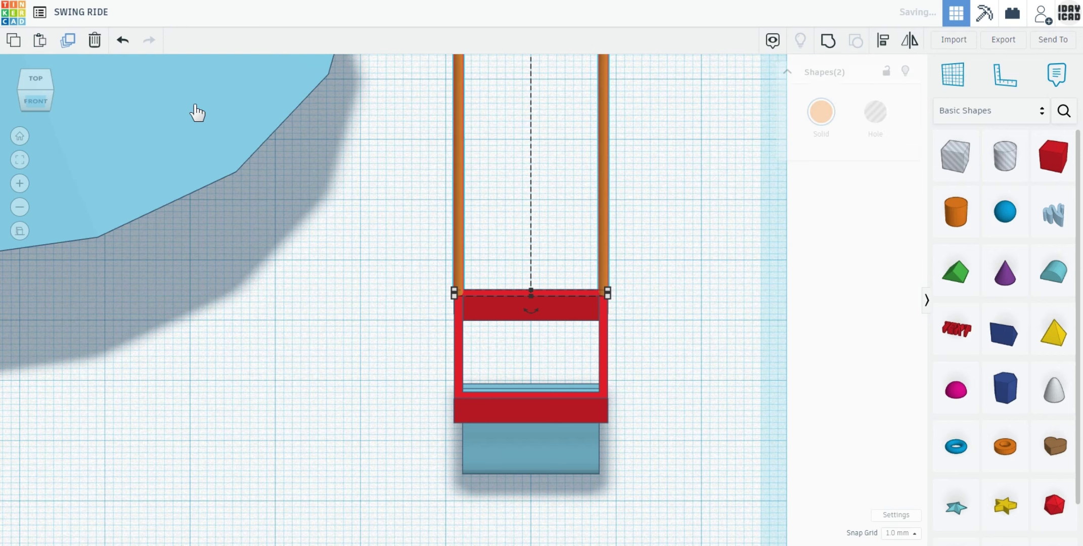
{"action": "left_click_drag", "start_coordinate": [603, 289], "coordinate": [601, 372]}
{"action": "left_click", "coordinate": [32, 81]}
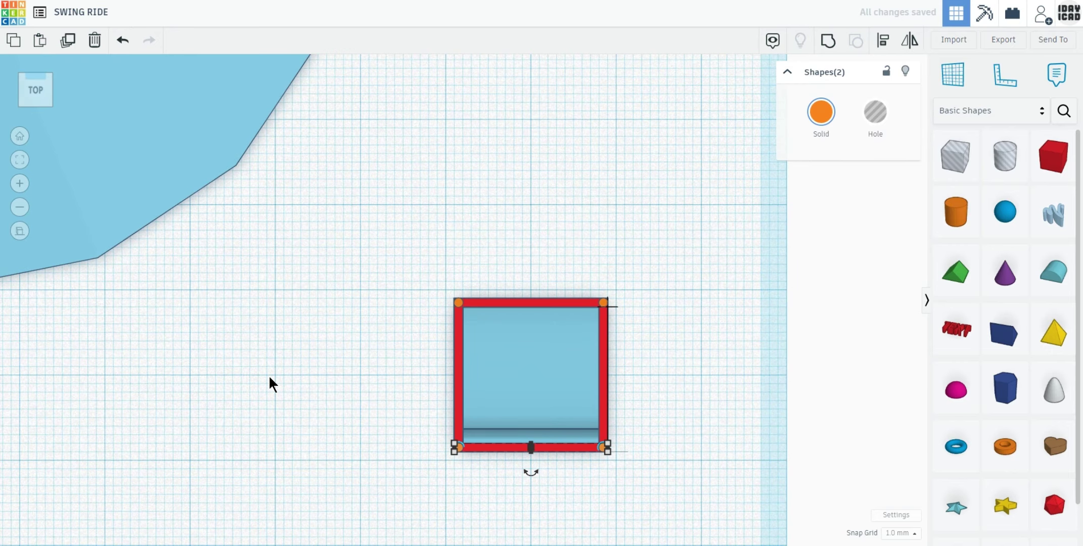
{"action": "left_click", "coordinate": [315, 407]}
{"action": "right_click_drag", "start_coordinate": [315, 403], "coordinate": [455, 396]}
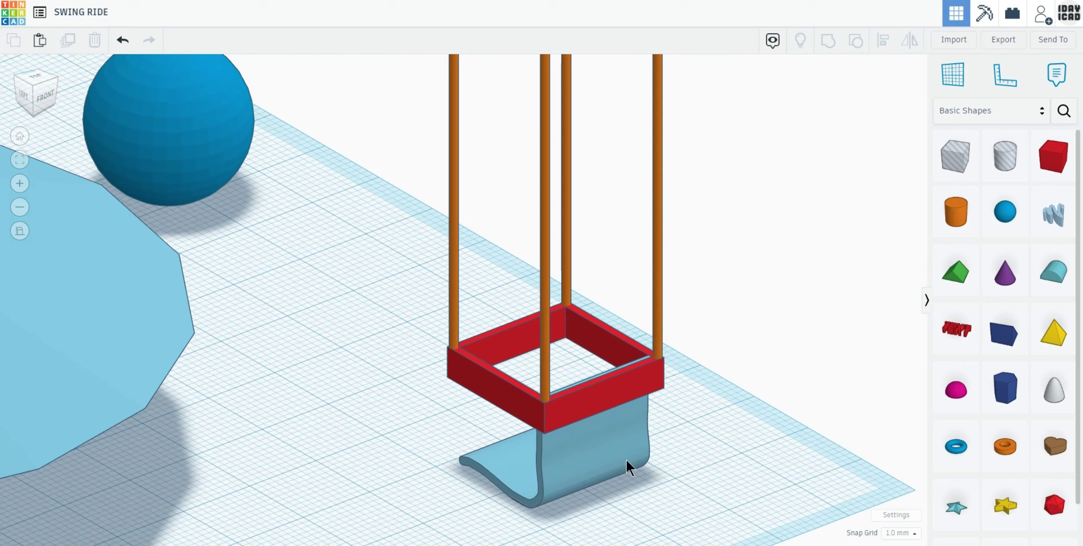
Colour the square frame green and the four corner rods grey.
{"action": "left_click", "coordinate": [638, 387]}
{"action": "left_click", "coordinate": [821, 112]}
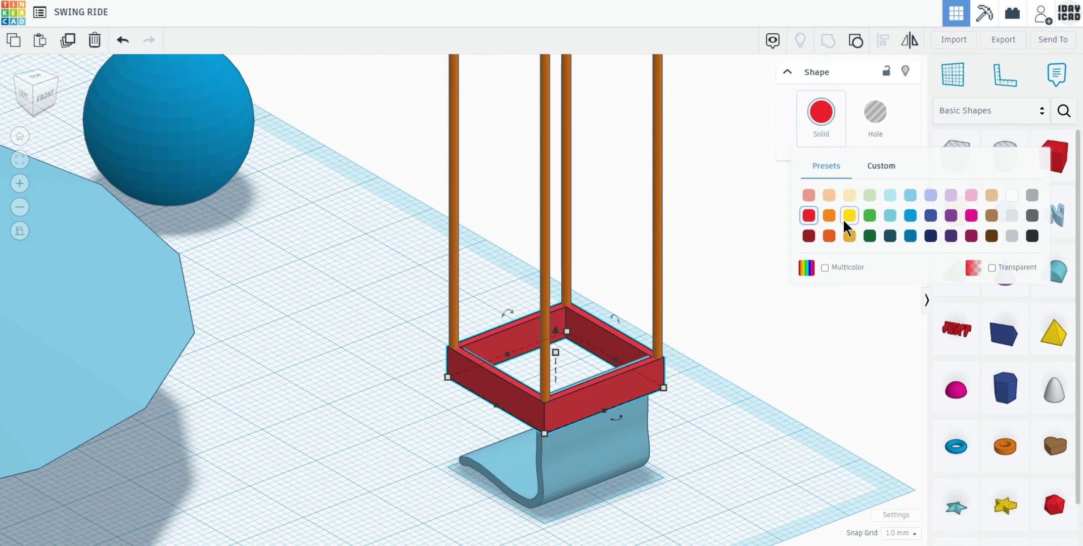
{"action": "left_click", "coordinate": [872, 214]}
{"action": "left_click_drag", "start_coordinate": [693, 184], "coordinate": [426, 114]}
{"action": "left_click", "coordinate": [831, 116]}
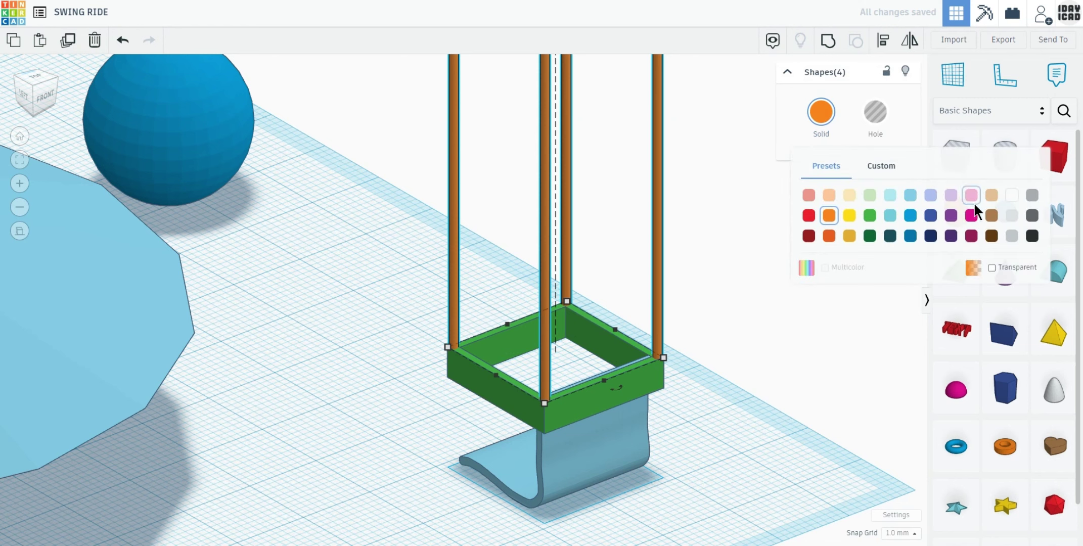
{"action": "left_click", "coordinate": [797, 351]}
Move the blue sphere next to the seat assembly and colour it white.
{"action": "left_click_drag", "start_coordinate": [182, 137], "coordinate": [365, 344]}
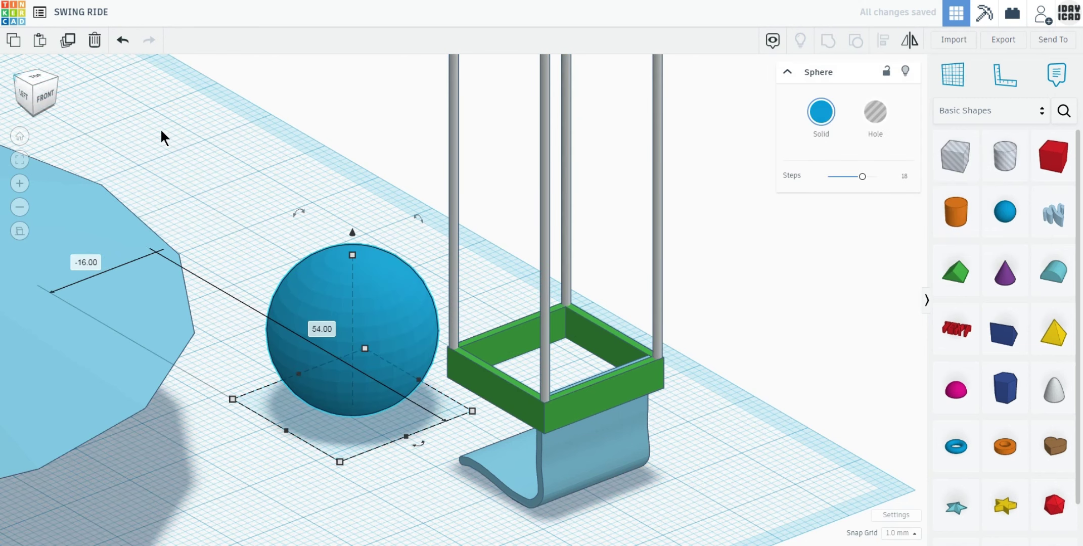
{"action": "left_click", "coordinate": [821, 112]}
{"action": "left_click", "coordinate": [1012, 195]}
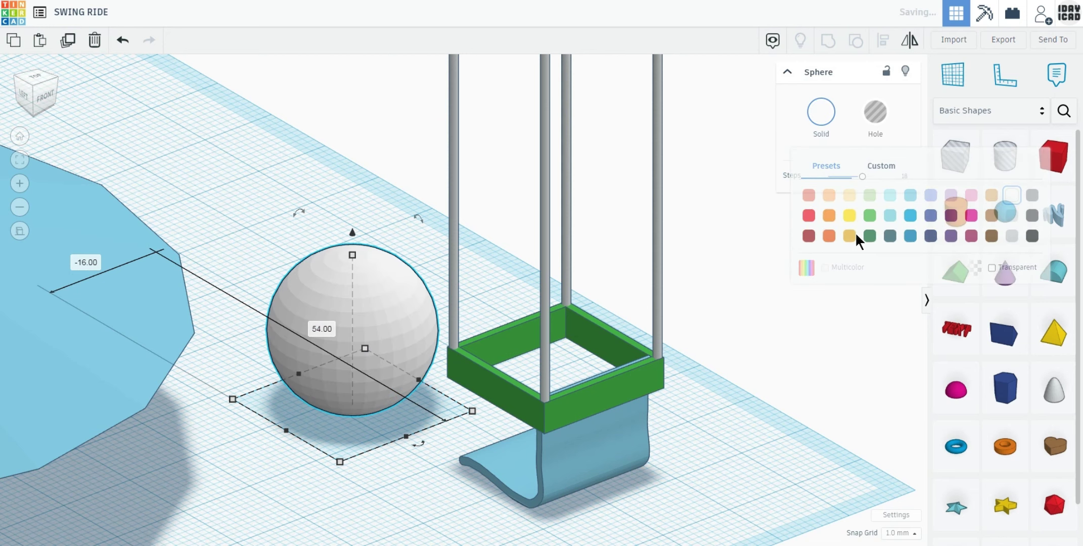
Set the white sphere's width and length to 26 mm each and its steps to 24.
{"action": "left_click", "coordinate": [472, 411]}
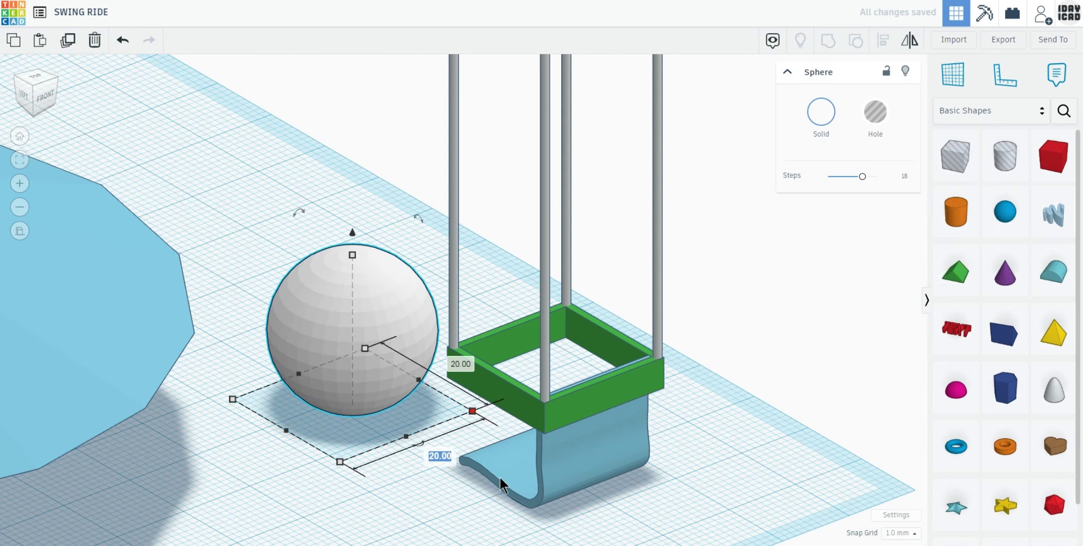
{"action": "type", "text": "26"}
{"action": "key", "text": "Return"}
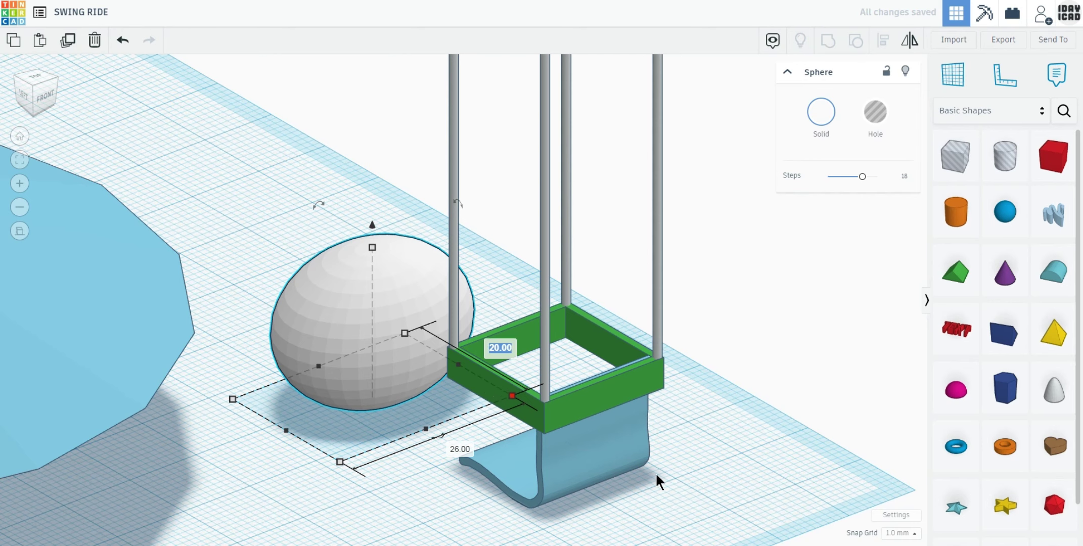
{"action": "type", "text": "26"}
{"action": "key", "text": "Return"}
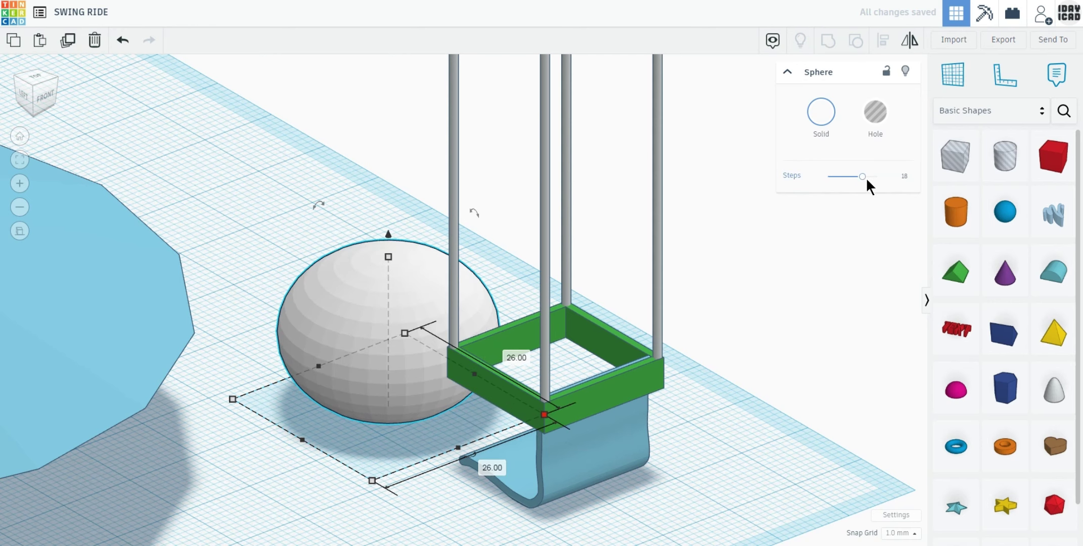
{"action": "left_click_drag", "start_coordinate": [906, 175], "coordinate": [900, 187]}
Move the white sphere 5 mm across and 25 mm forward so it is centred over the square frame.
{"action": "right_click_drag", "start_coordinate": [755, 462], "coordinate": [674, 496]}
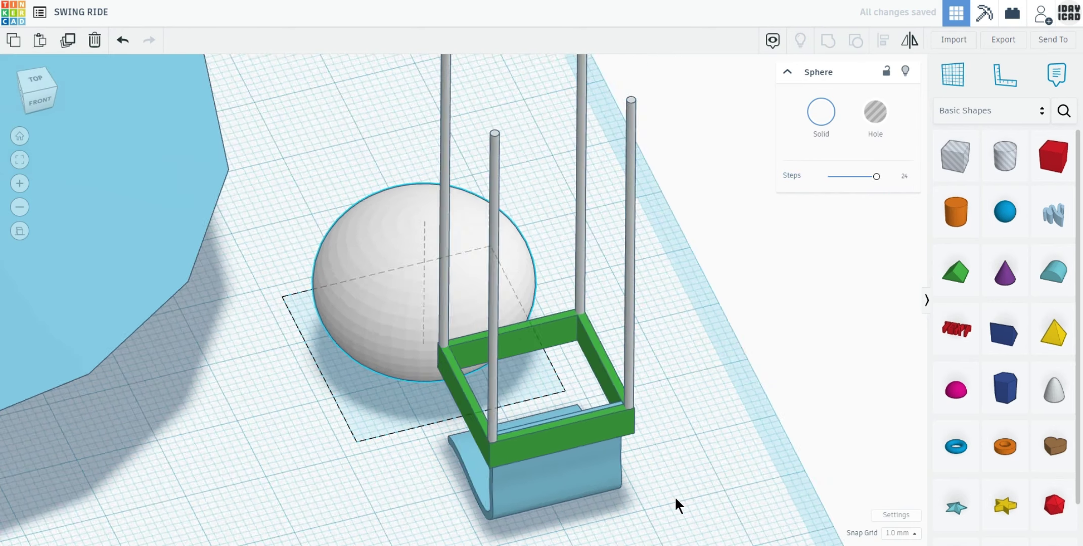
{"action": "left_click", "coordinate": [35, 79]}
{"action": "left_click", "coordinate": [293, 267]}
{"action": "mouse_move", "coordinate": [527, 222]}
{"action": "left_mouse_down"}
{"action": "mouse_move", "coordinate": [517, 329]}
{"action": "mouse_move", "coordinate": [557, 425]}
{"action": "mouse_move", "coordinate": [573, 417]}
{"action": "left_mouse_up"}
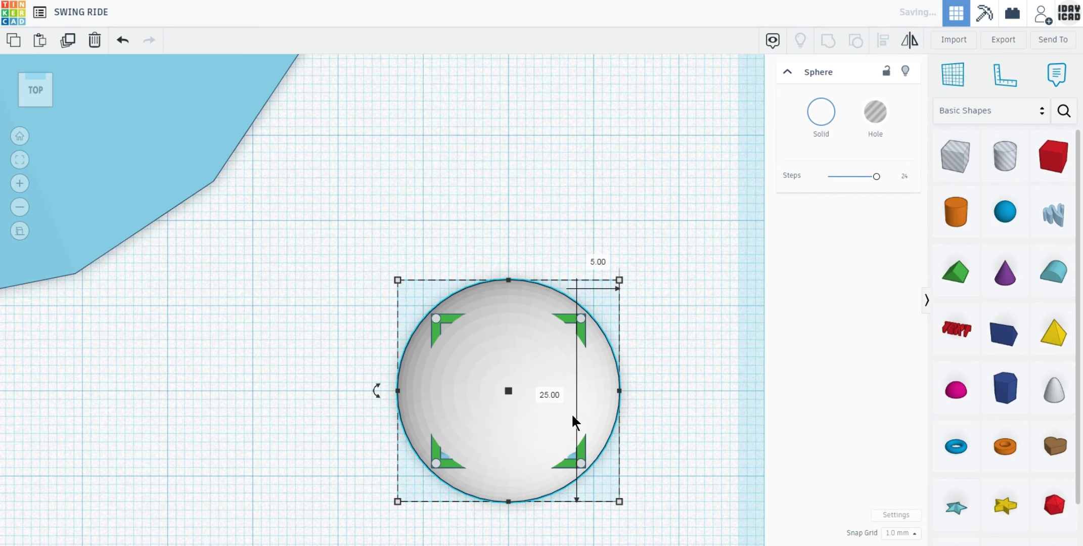
Raise the white sphere vertically until its lower half encloses the tops of the four rods.
{"action": "right_click_drag", "start_coordinate": [681, 421], "coordinate": [804, 349]}
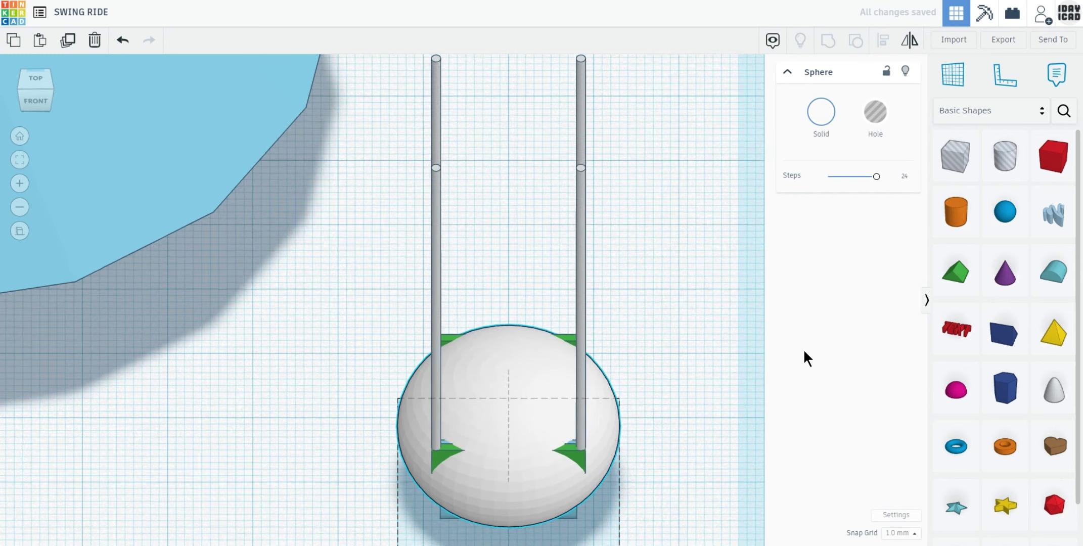
{"action": "left_click", "coordinate": [40, 101]}
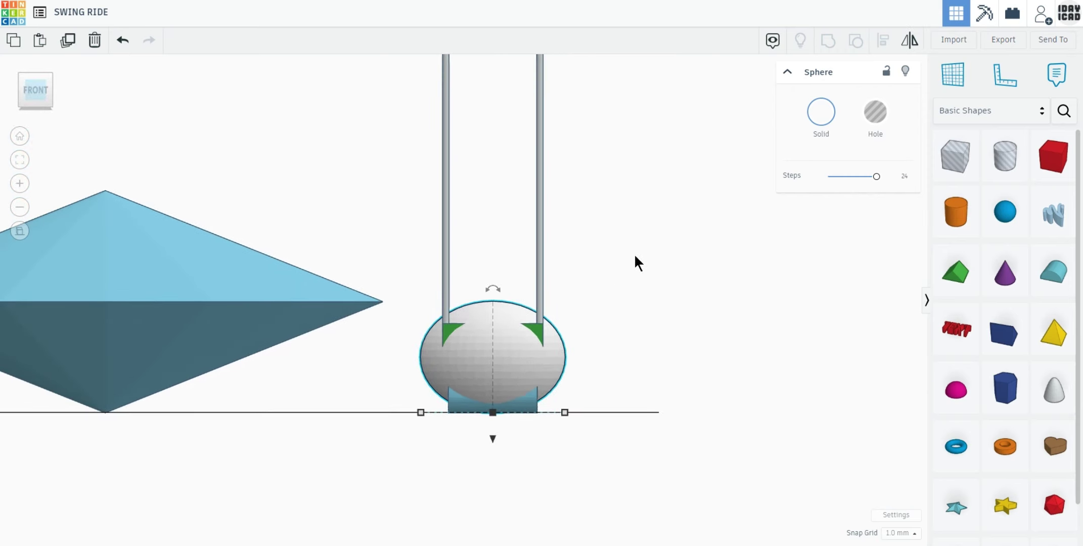
{"action": "middle_click_drag", "start_coordinate": [552, 372], "coordinate": [551, 484]}
{"action": "scroll", "coordinate": [542, 471], "scroll_direction": "down", "scroll_amount": 2}
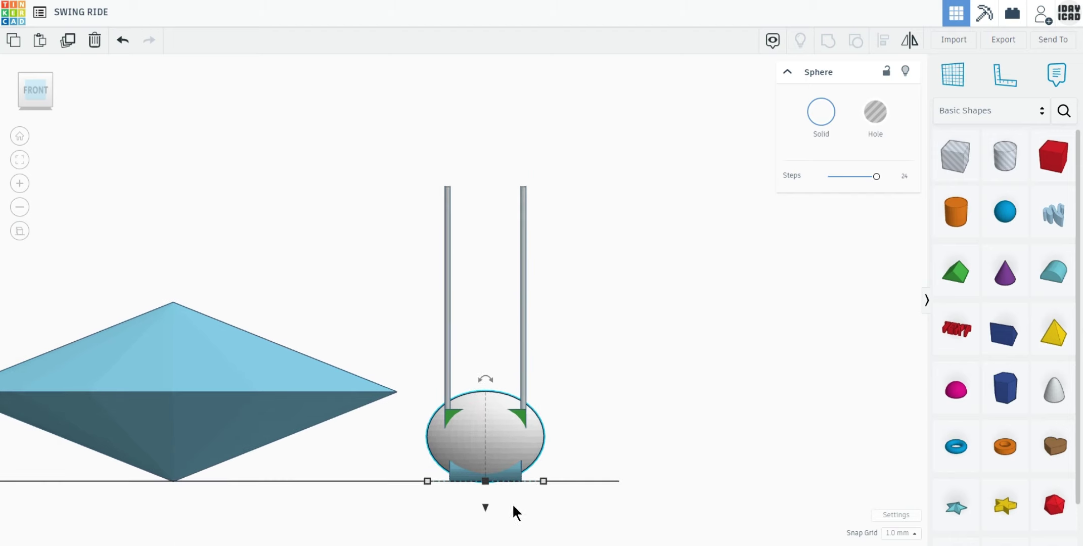
{"action": "left_click_drag", "start_coordinate": [485, 507], "coordinate": [468, 261]}
Group the sphere, rods, frame and seat into one swing and enable Multicolor to keep their individual colours.
{"action": "left_click_drag", "start_coordinate": [434, 121], "coordinate": [604, 519]}
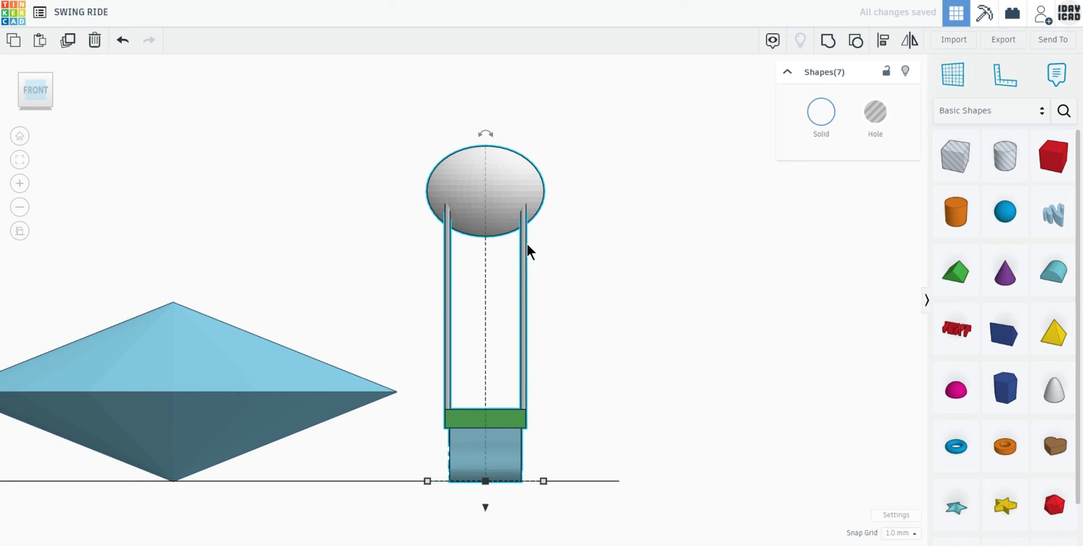
{"action": "left_click_drag", "start_coordinate": [486, 134], "coordinate": [477, 169]}
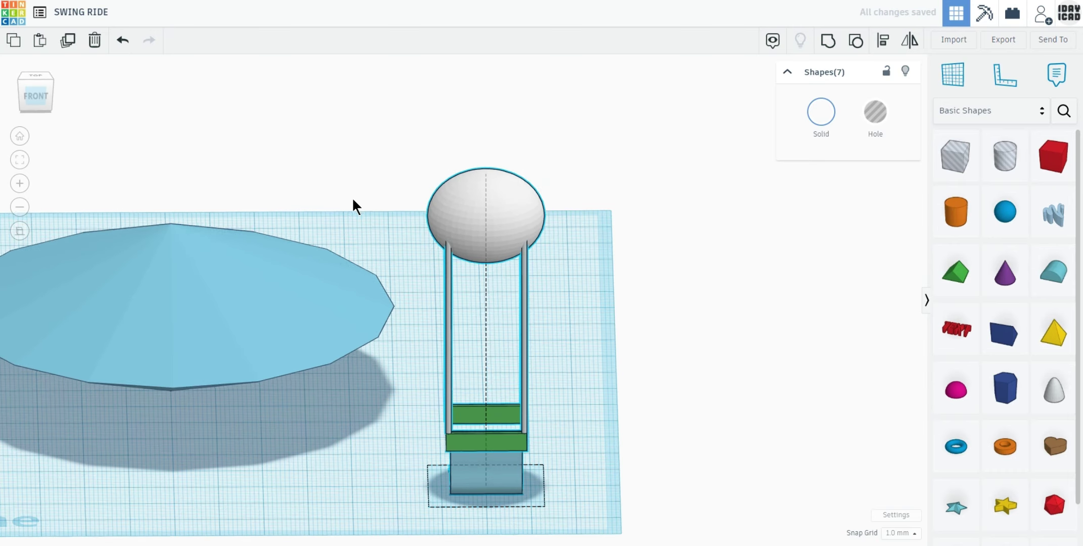
{"action": "left_click", "coordinate": [827, 41]}
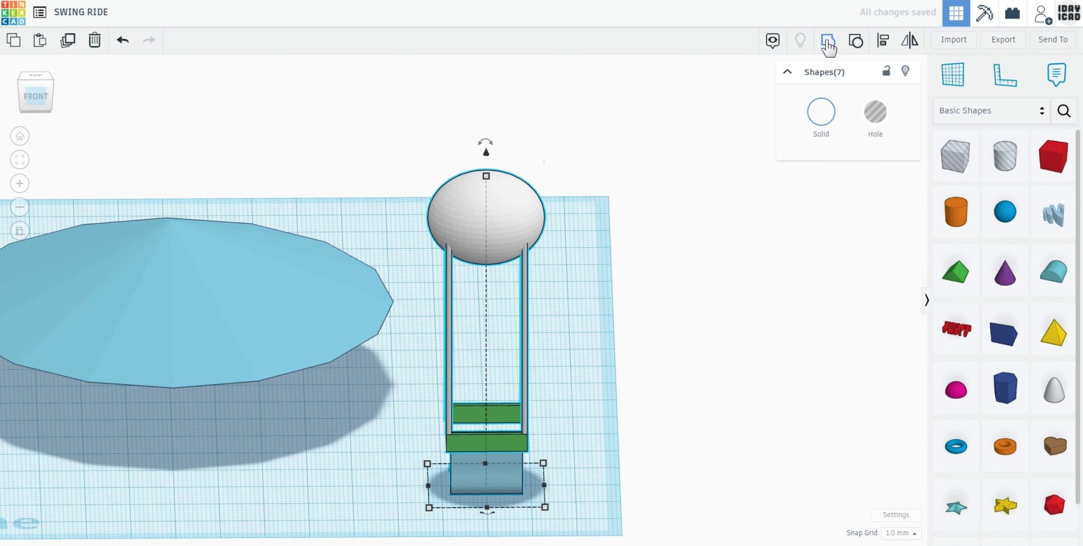
{"action": "left_click", "coordinate": [821, 121]}
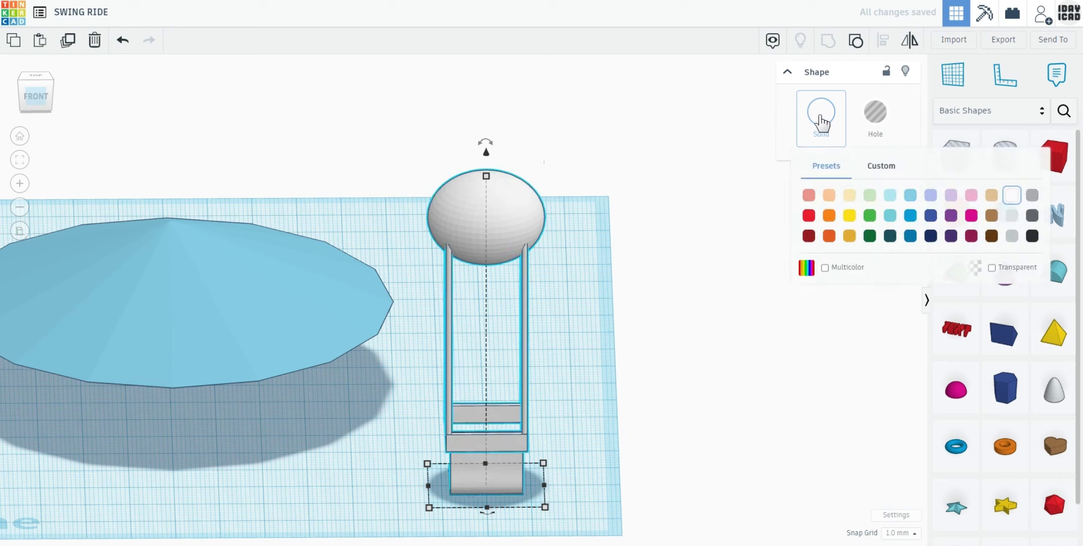
{"action": "left_click", "coordinate": [824, 267]}
{"action": "left_click", "coordinate": [719, 321]}
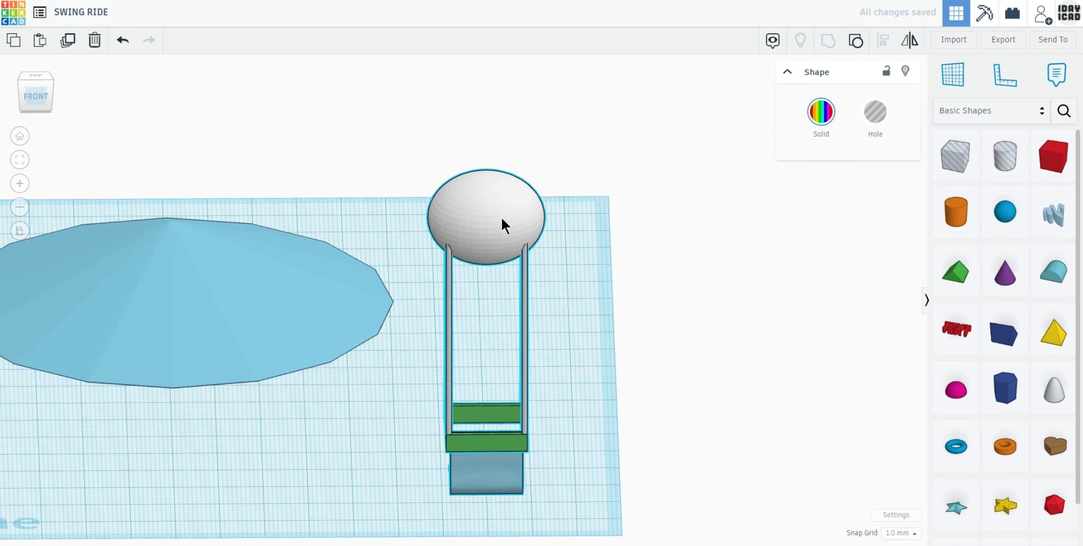
Scale the grouped swing proportionally to a 20 by 20 mm footprint and set its height to 60 mm.
{"action": "left_click", "coordinate": [501, 216]}
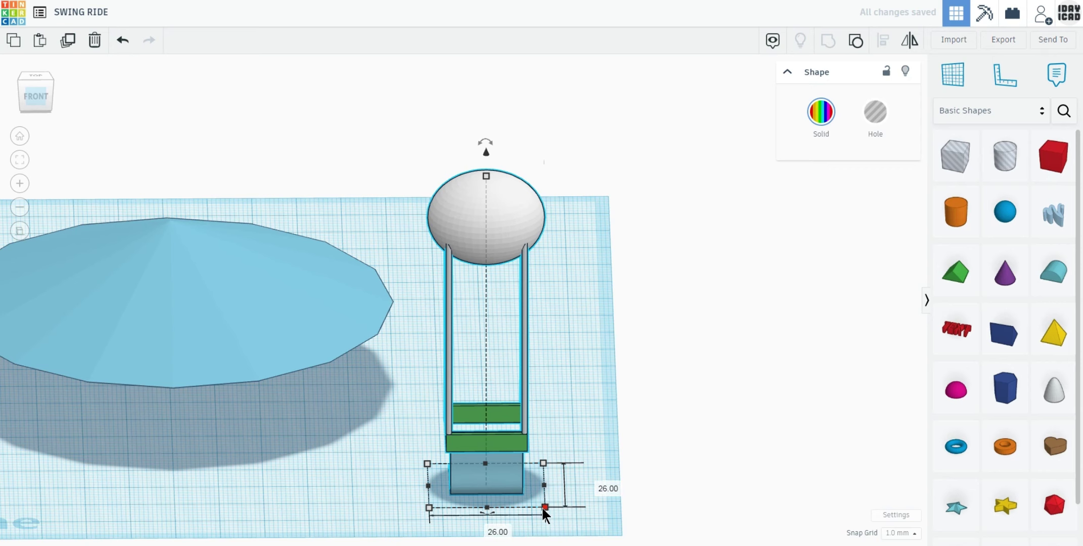
{"action": "left_click_drag", "start_coordinate": [542, 508], "coordinate": [529, 501], "text": "shift"}
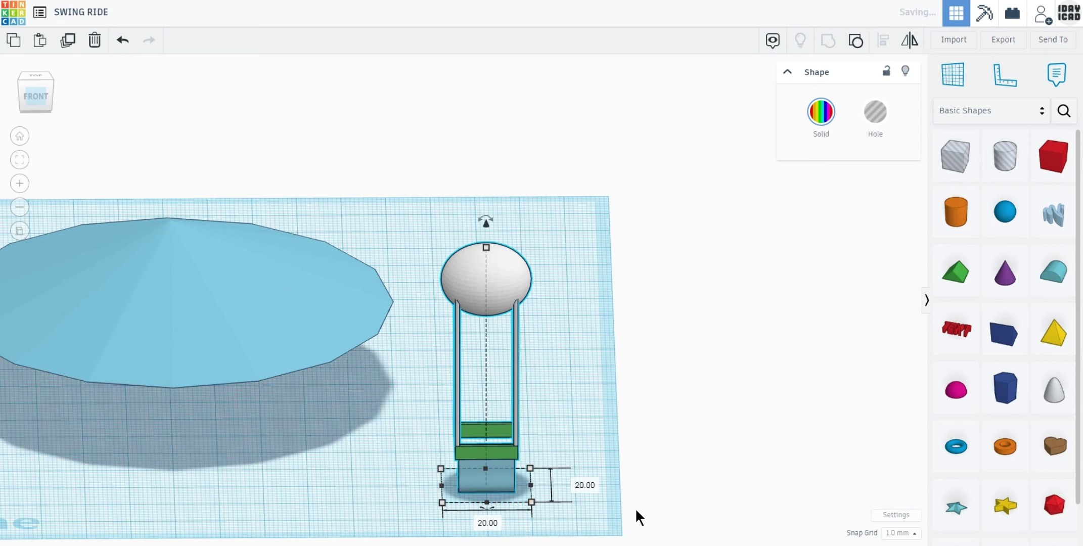
{"action": "left_click_drag", "start_coordinate": [486, 247], "coordinate": [486, 246]}
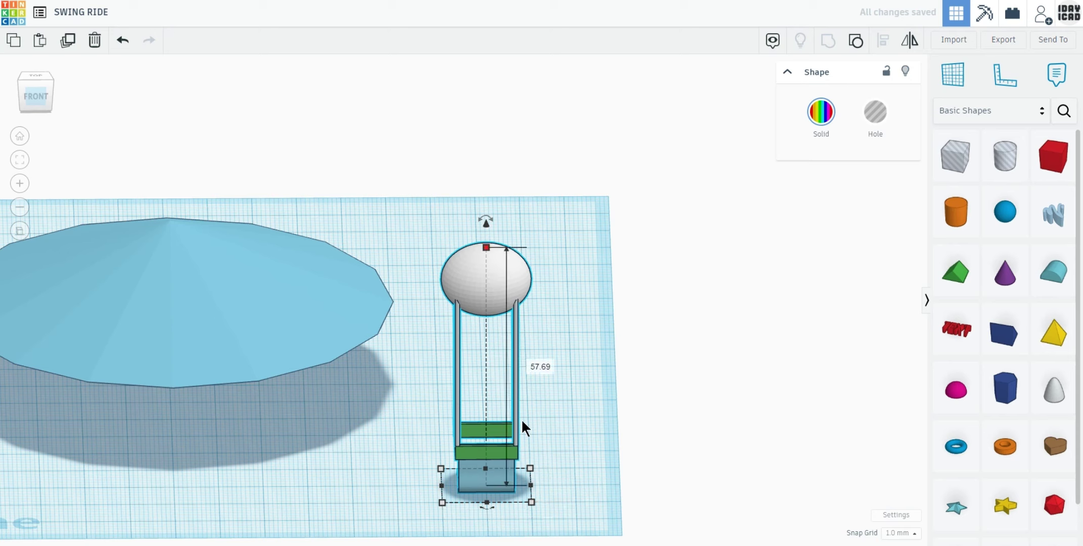
{"action": "type", "text": "60"}
{"action": "key", "text": "Return"}
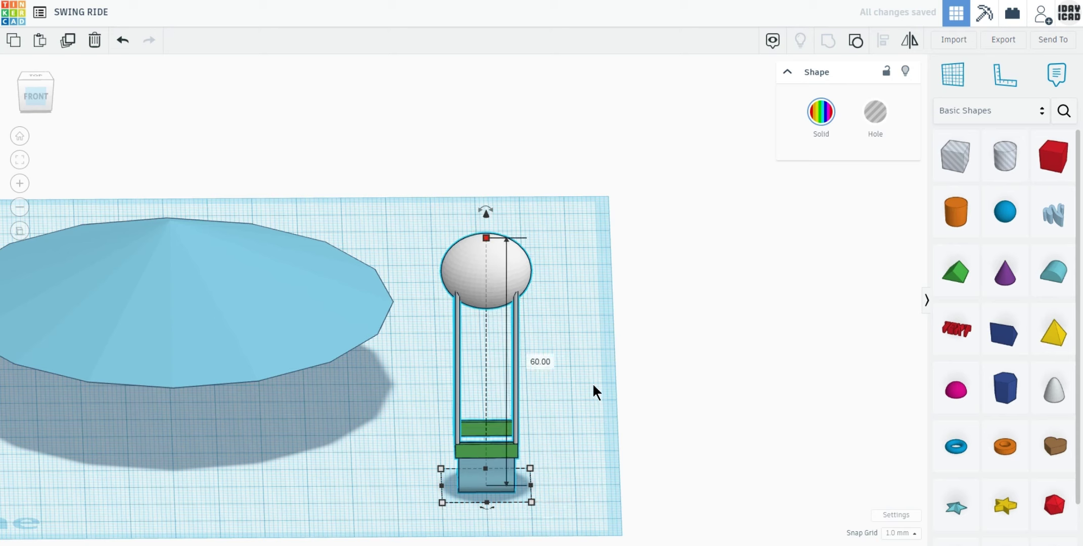
Tilt the grouped swing 22.5° in the front view so its seat swings outward, away from the canopy.
{"action": "left_click", "coordinate": [531, 501]}
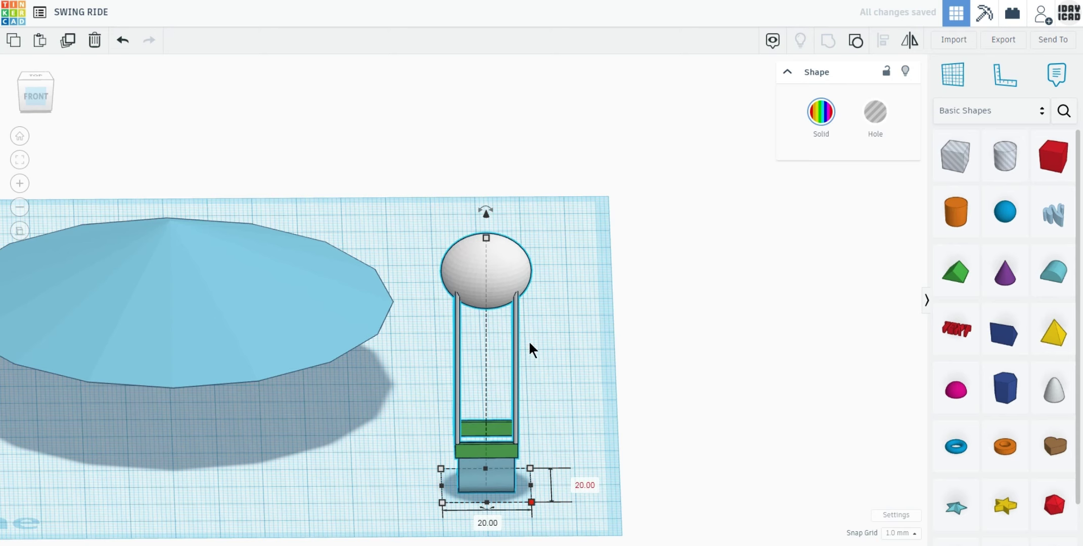
{"action": "left_click_drag", "start_coordinate": [486, 212], "coordinate": [440, 228]}
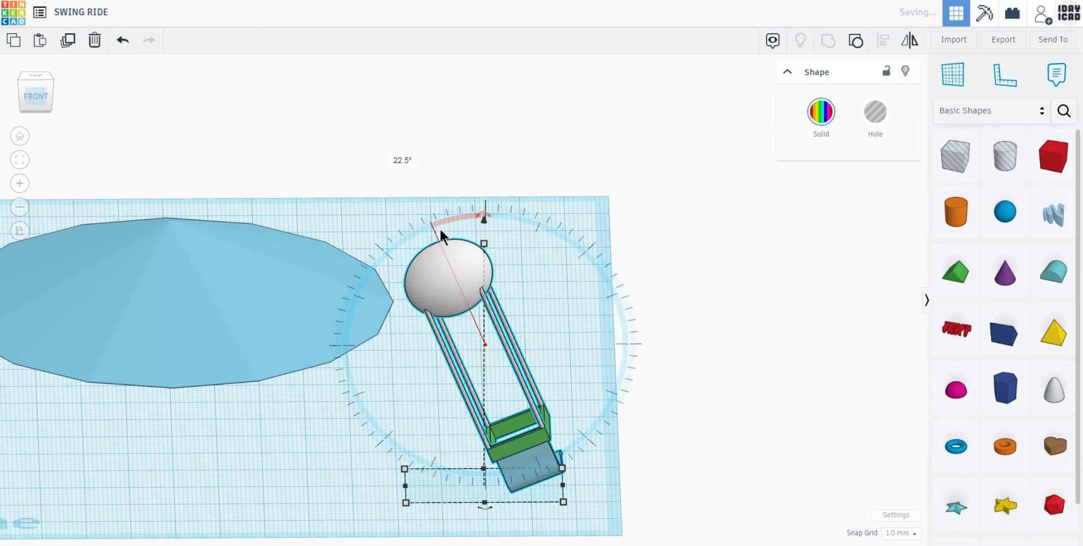
{"action": "left_click", "coordinate": [33, 72]}
{"action": "left_click", "coordinate": [214, 399]}
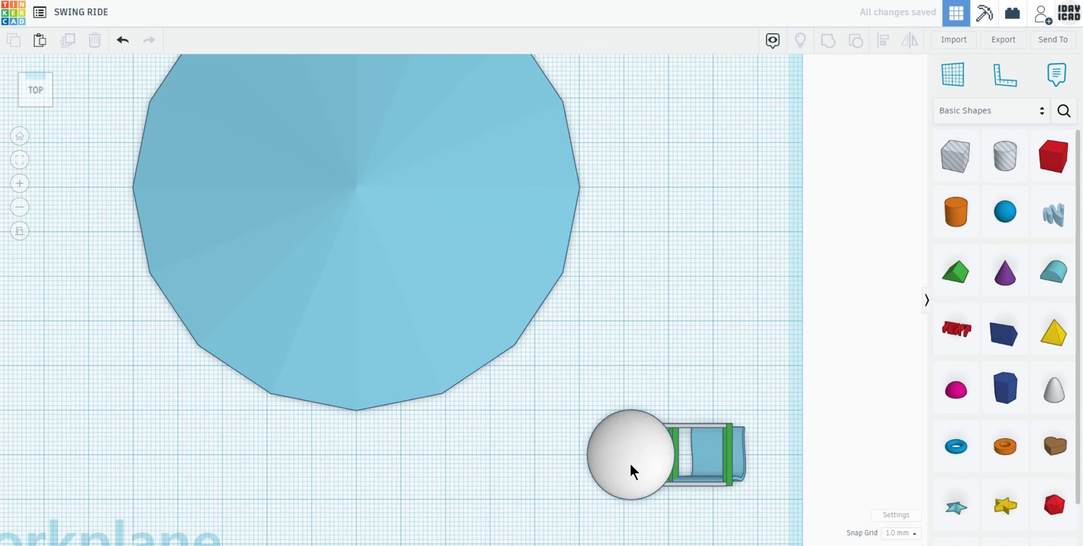
Move the tilted swing so its sphere overlaps the canopy's rim, level with the canopy's centre and with its seat pointing outward.
{"action": "left_click_drag", "start_coordinate": [632, 466], "coordinate": [580, 185]}
{"action": "scroll", "coordinate": [733, 200], "scroll_direction": "up", "scroll_amount": 3}
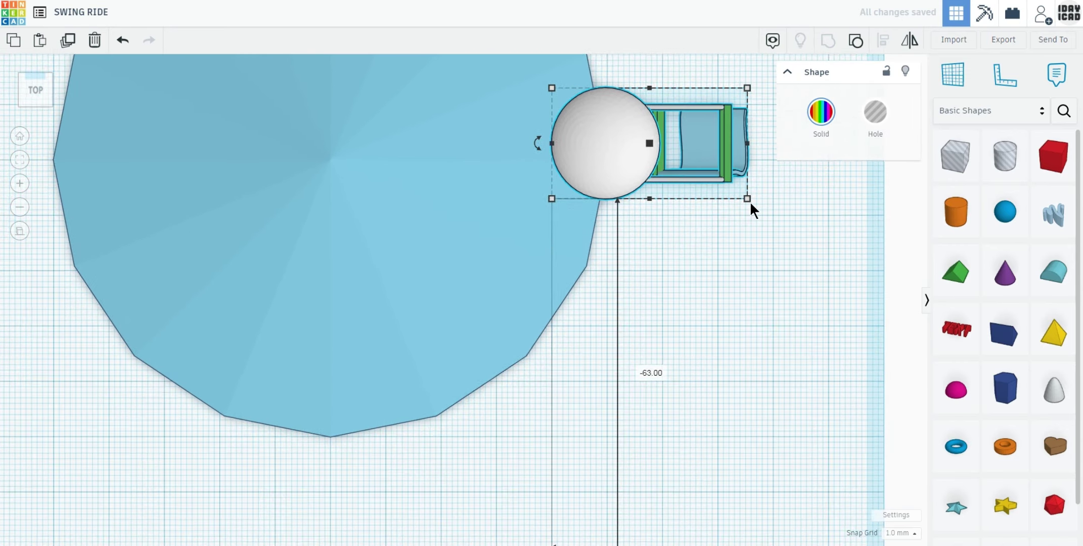
{"action": "left_click", "coordinate": [636, 309]}
{"action": "left_click_drag", "start_coordinate": [621, 298], "coordinate": [634, 308]}
{"action": "scroll", "coordinate": [526, 336], "scroll_direction": "down", "scroll_amount": 2}
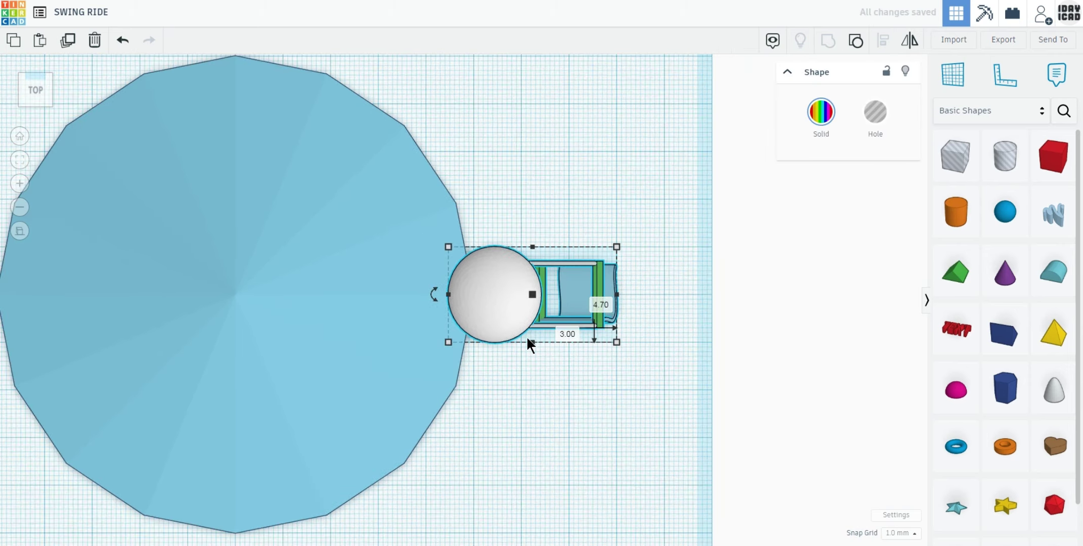
{"action": "middle_click_drag", "start_coordinate": [279, 354], "coordinate": [544, 356]}
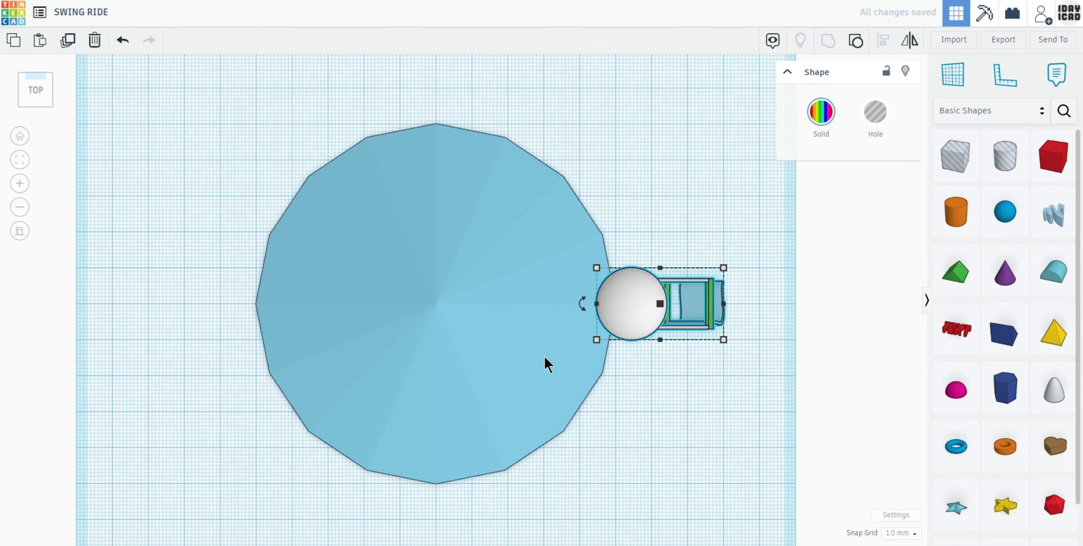
Duplicate the swing, mirror the copy to face outward, and place it on the opposite side of the canopy's rim.
{"action": "left_click", "coordinate": [70, 42]}
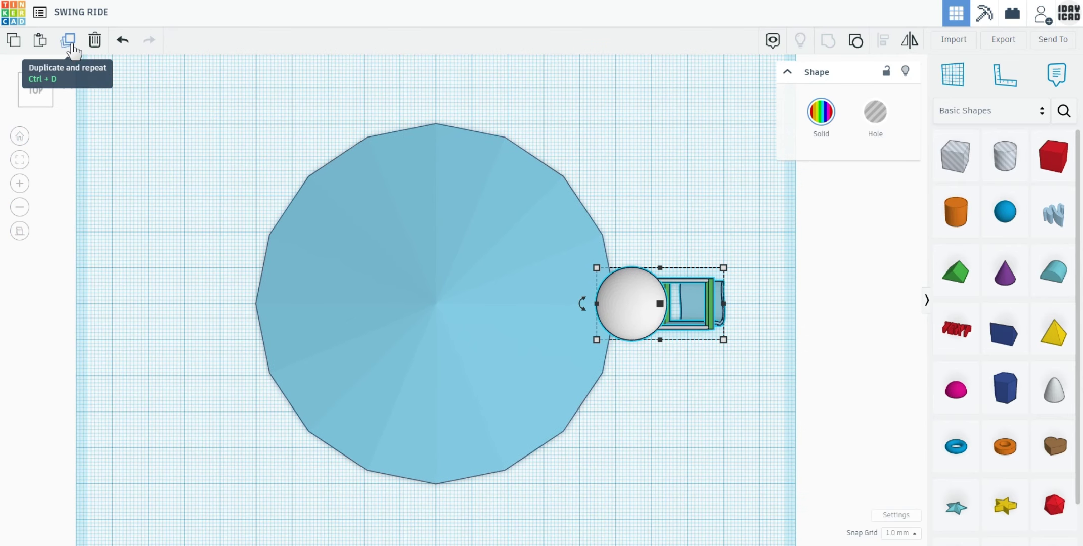
{"action": "left_click_drag", "start_coordinate": [631, 321], "coordinate": [238, 294]}
{"action": "left_click", "coordinate": [187, 429]}
{"action": "scroll", "coordinate": [126, 346], "scroll_direction": "up", "scroll_amount": 3}
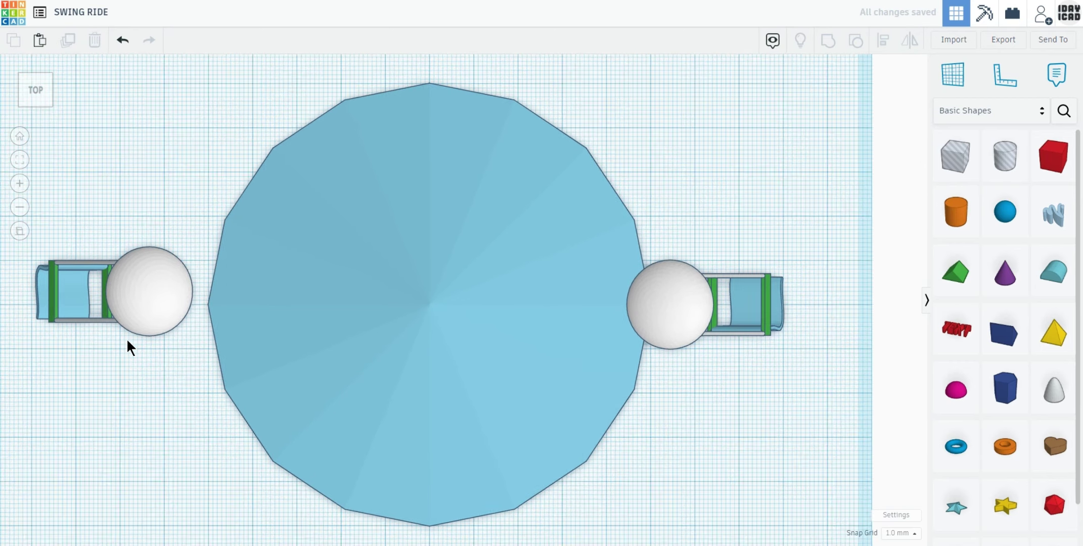
{"action": "left_click_drag", "start_coordinate": [79, 296], "coordinate": [103, 311]}
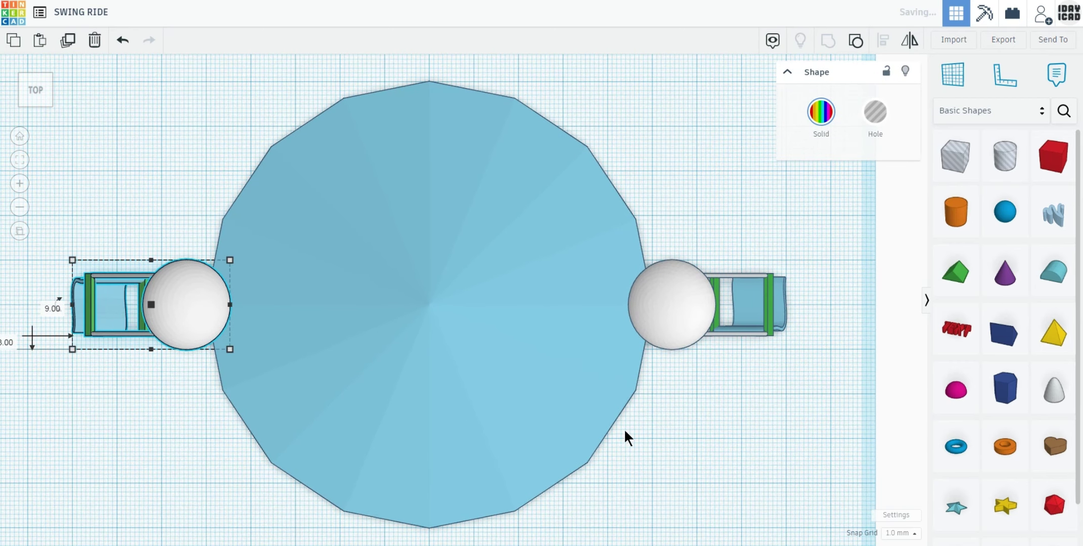
Duplicate the two opposite swings together and rotate the copies 22.5° around the canopy's centre.
{"action": "left_click", "coordinate": [689, 315], "text": "shift"}
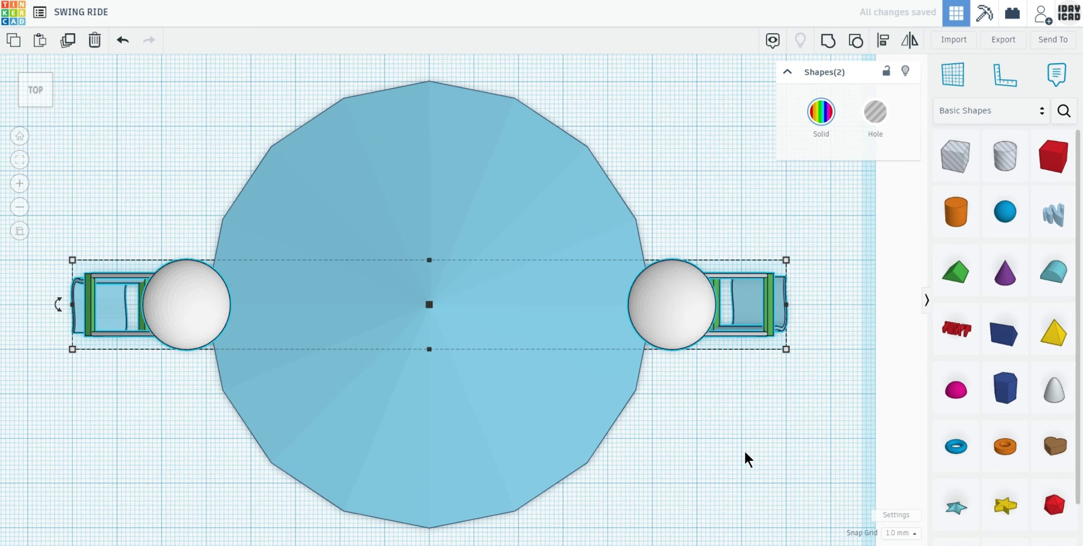
{"action": "key", "text": "f"}
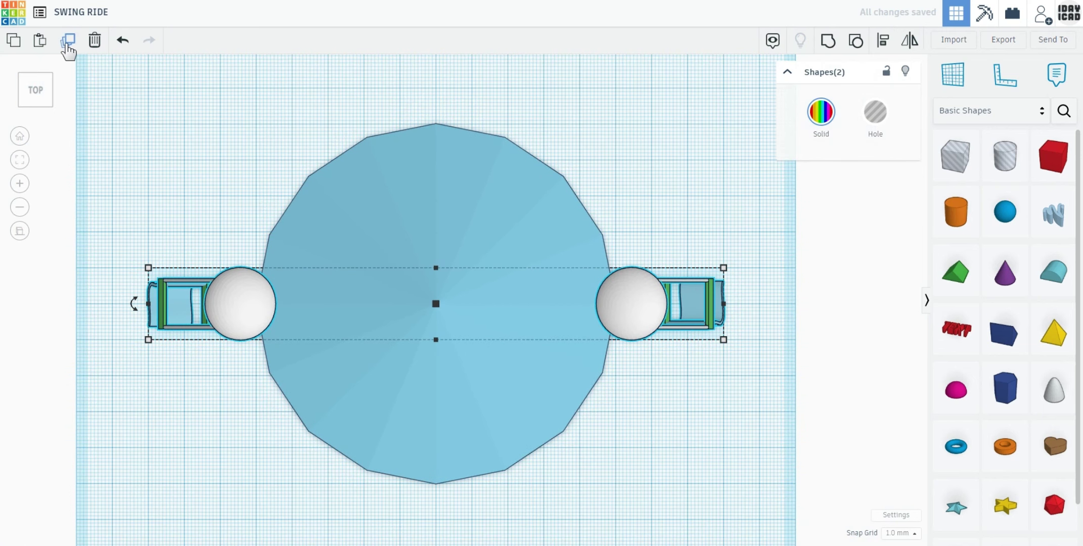
{"action": "left_click", "coordinate": [68, 42]}
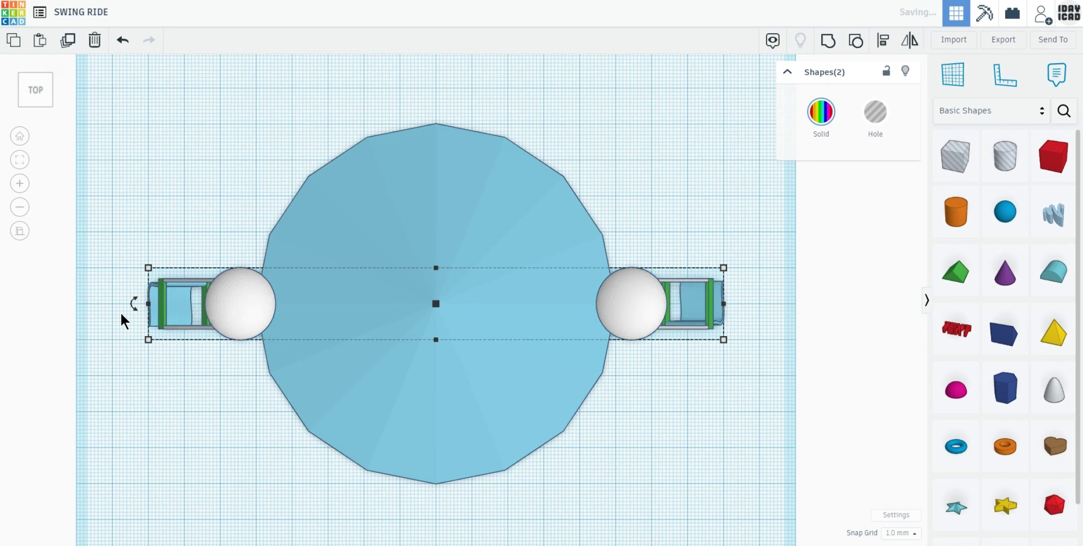
{"action": "left_click_drag", "start_coordinate": [132, 303], "coordinate": [201, 398]}
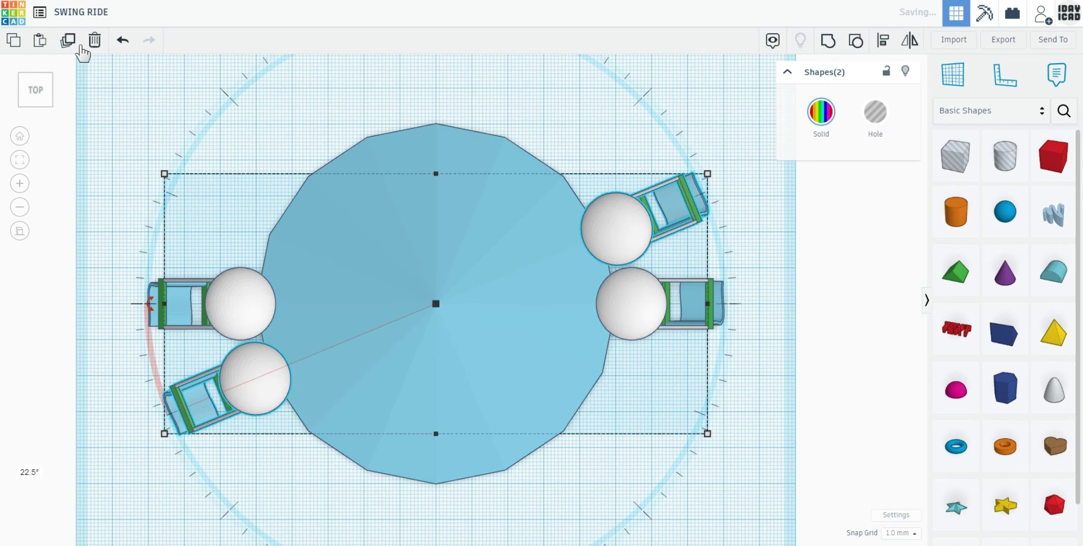
Repeat the rotated duplication six times to complete a full ring of 16 swings around the canopy.
{"action": "left_click", "coordinate": [69, 41]}
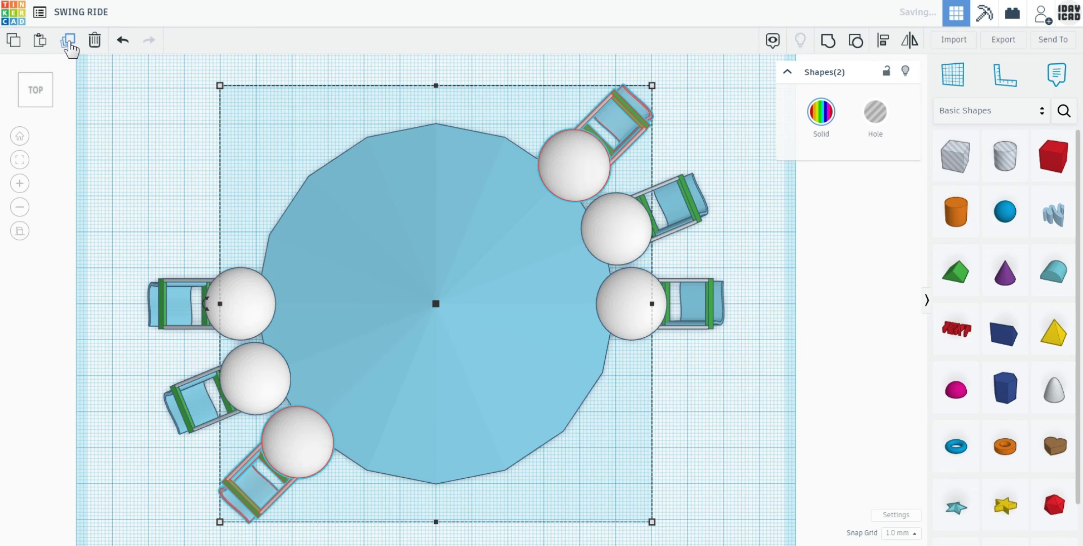
{"action": "left_click", "coordinate": [69, 41]}
{"action": "left_click", "coordinate": [69, 41]}
{"action": "left_click", "coordinate": [69, 41]}
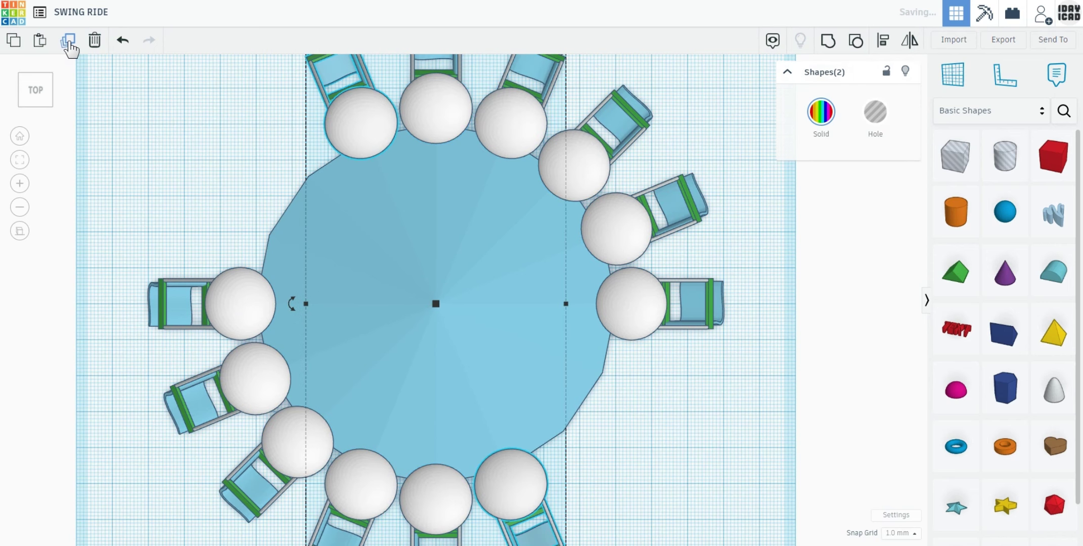
{"action": "left_click", "coordinate": [69, 41]}
{"action": "left_click", "coordinate": [69, 41]}
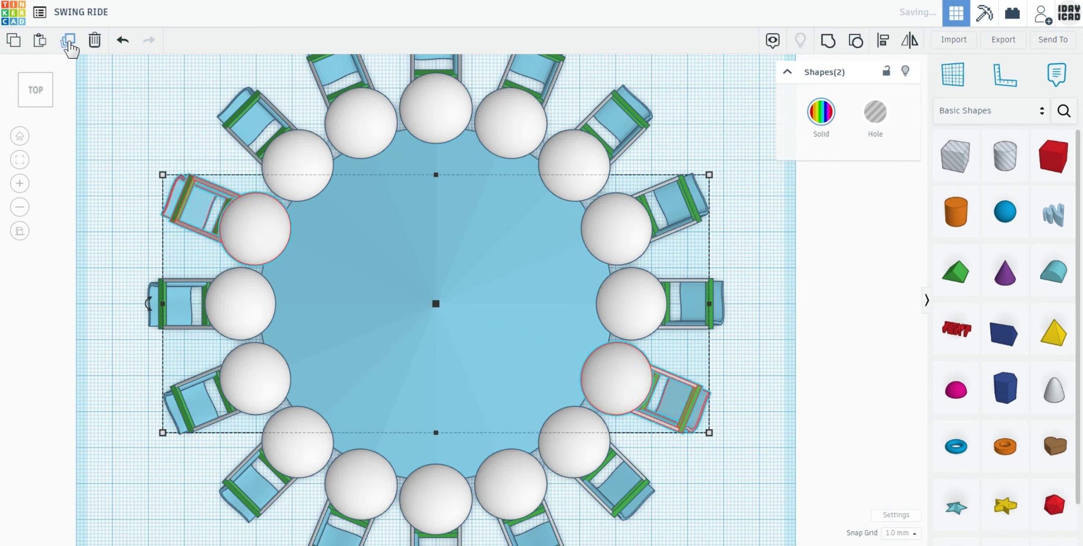
{"action": "left_click", "coordinate": [770, 281]}
{"action": "key", "text": "f"}
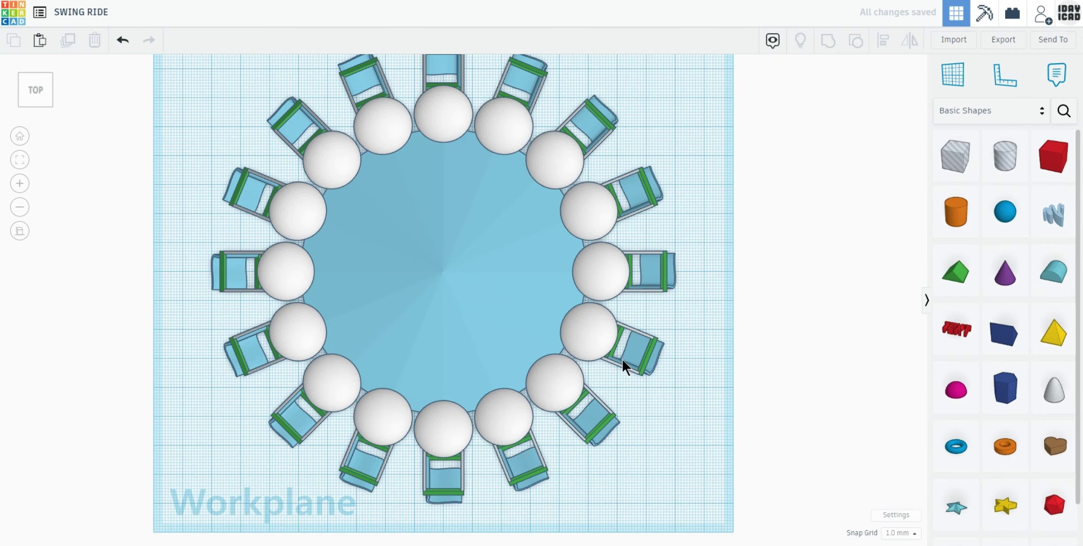
Enlarge the canopy's footprint to about 110 by 110 mm and shift it 5 mm on both axes to recentre it within the swings.
{"action": "left_click", "coordinate": [495, 373]}
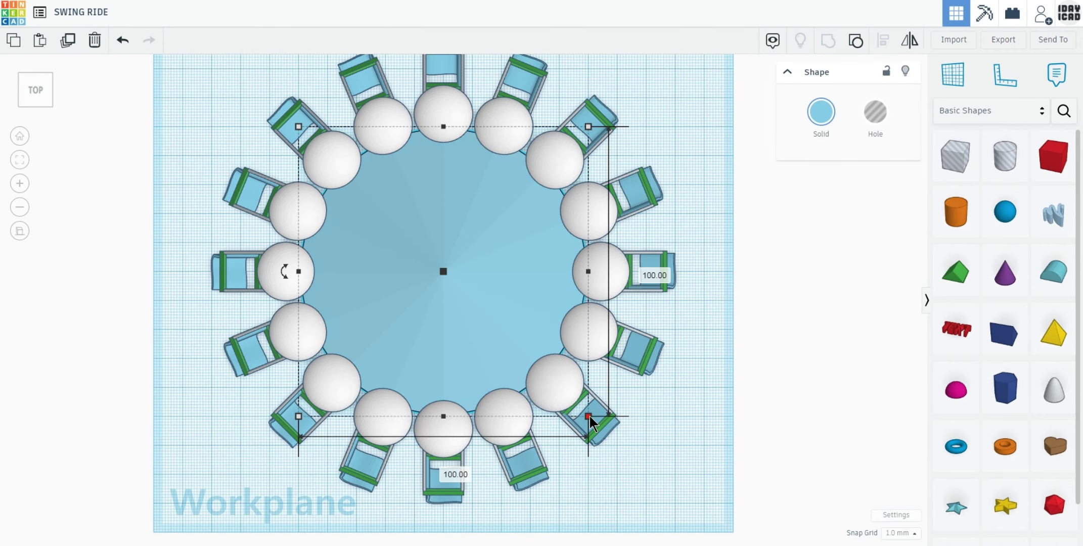
{"action": "left_click_drag", "start_coordinate": [589, 416], "coordinate": [618, 445]}
{"action": "left_click_drag", "start_coordinate": [496, 365], "coordinate": [483, 351]}
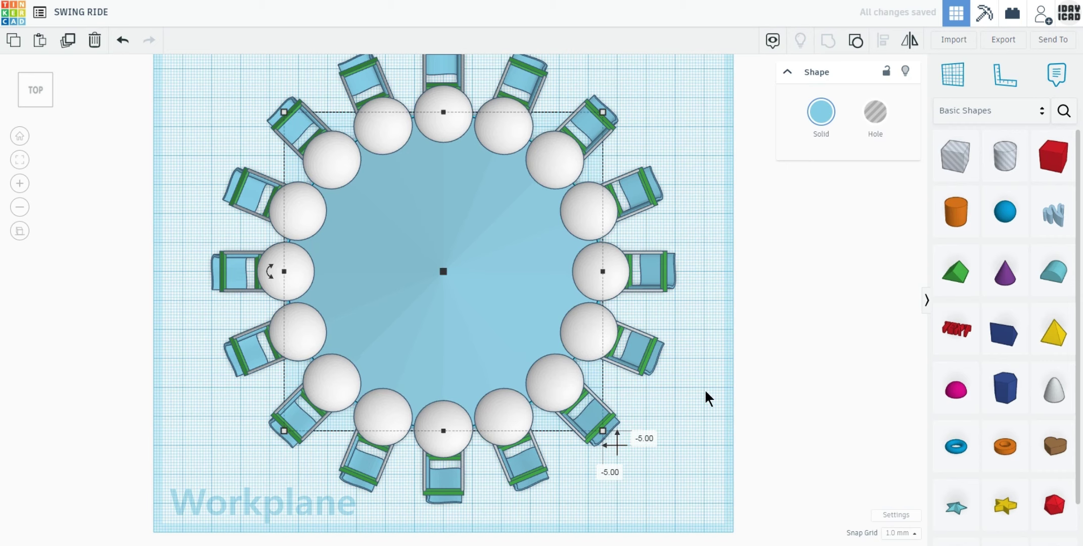
{"action": "left_click", "coordinate": [705, 392]}
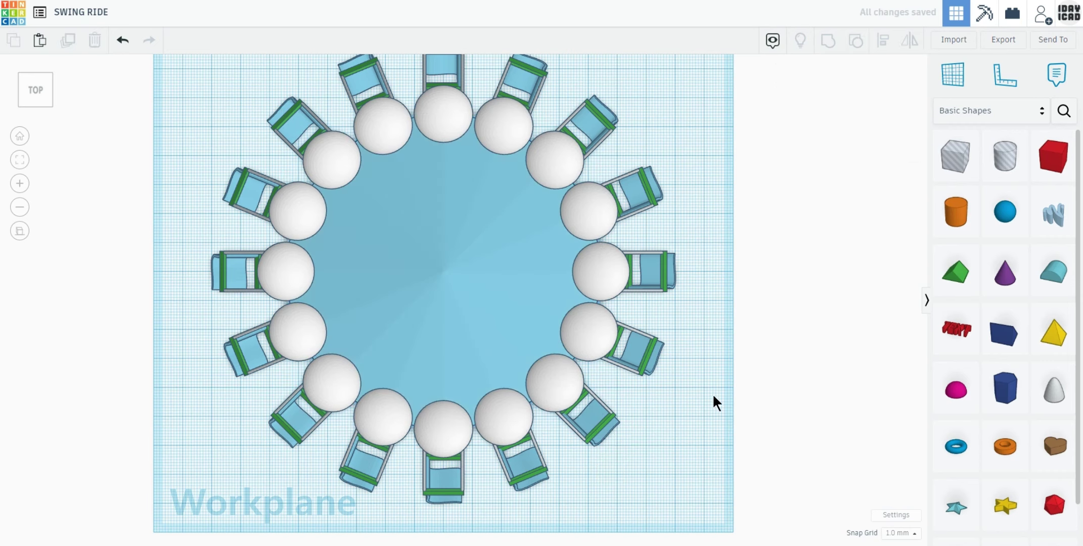
Raise the canopy 31 mm so its rim sits level with the white spheres.
{"action": "right_click_drag", "start_coordinate": [712, 394], "coordinate": [710, 380]}
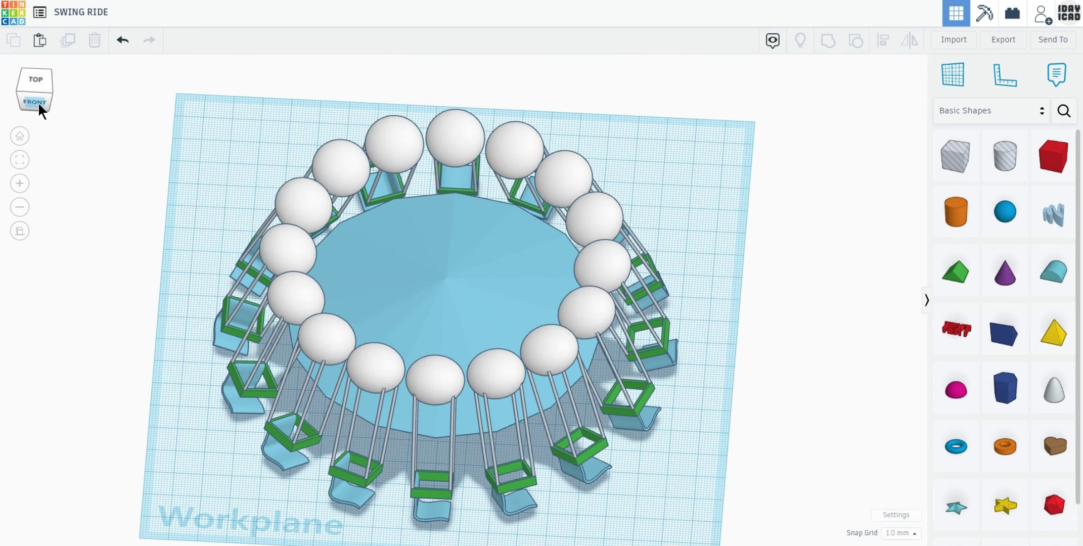
{"action": "left_click", "coordinate": [38, 101]}
{"action": "left_click", "coordinate": [421, 346]}
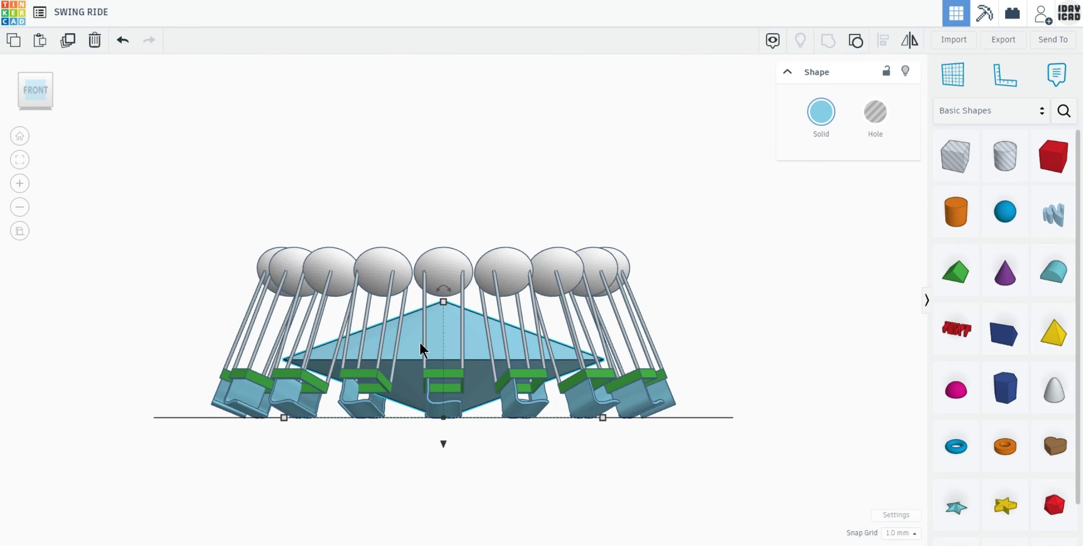
{"action": "left_click_drag", "start_coordinate": [443, 447], "coordinate": [438, 356]}
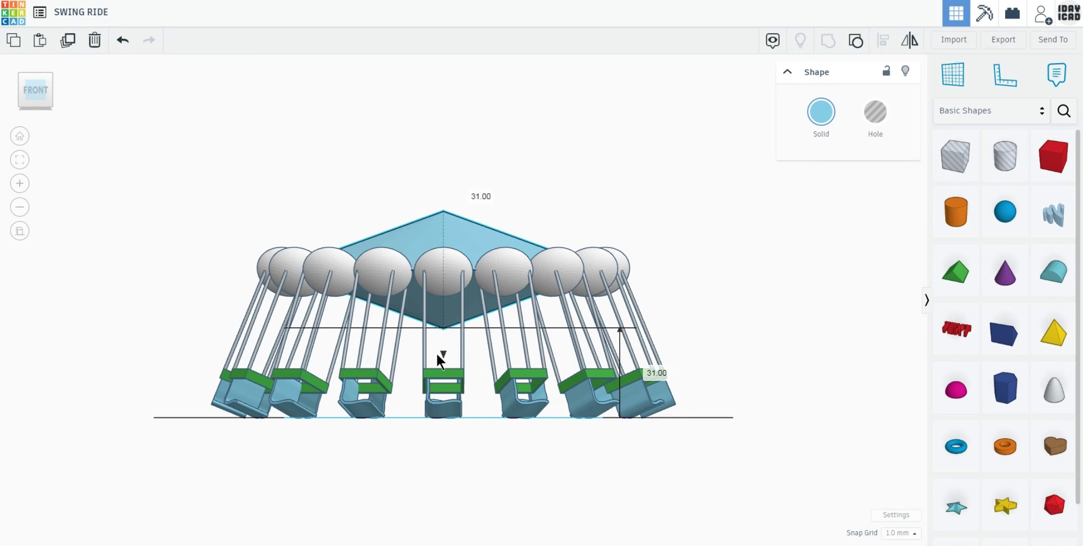
{"action": "left_click", "coordinate": [757, 305]}
{"action": "scroll", "coordinate": [708, 286], "scroll_direction": "down", "scroll_amount": 3}
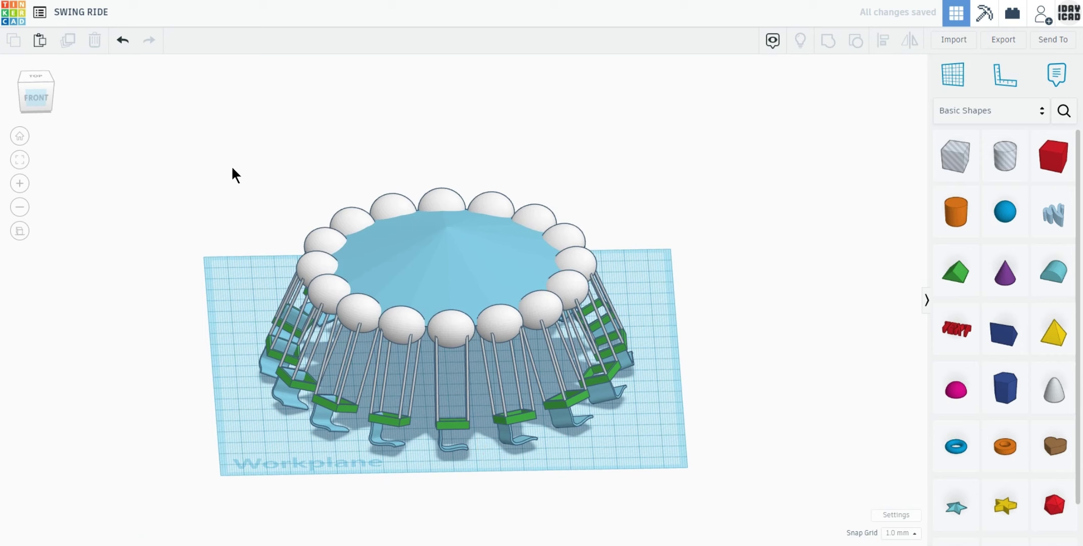
Select the canopy with all its swings and raise them together 40 mm above the workplane.
{"action": "left_click_drag", "start_coordinate": [225, 153], "coordinate": [663, 475]}
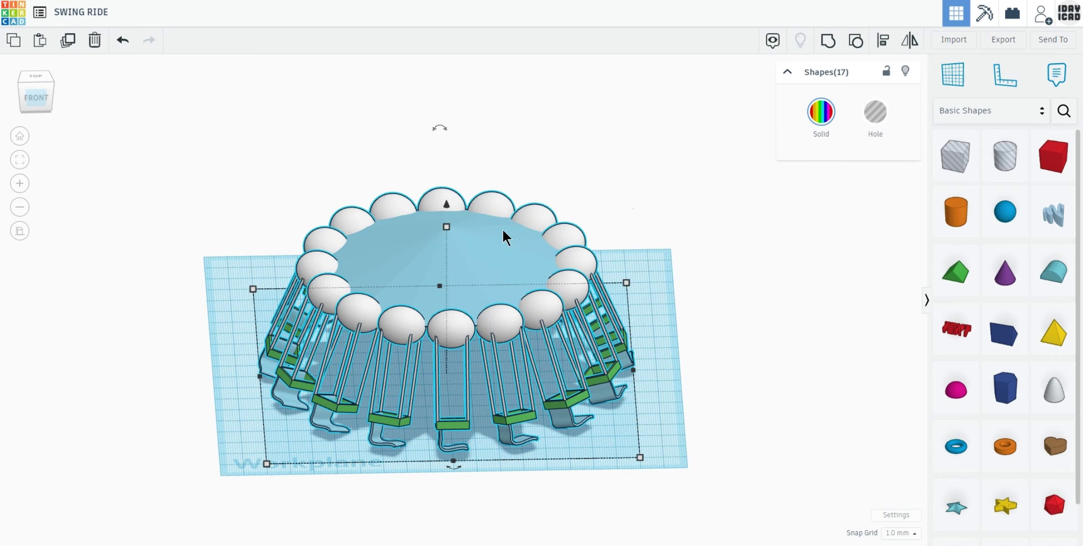
{"action": "left_click_drag", "start_coordinate": [446, 203], "coordinate": [449, 120]}
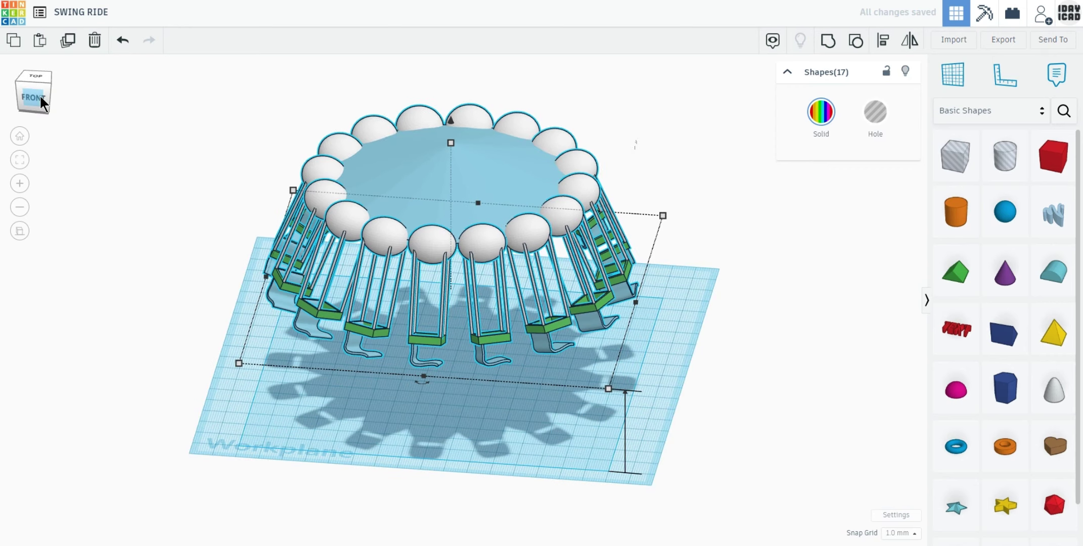
{"action": "left_click", "coordinate": [40, 98]}
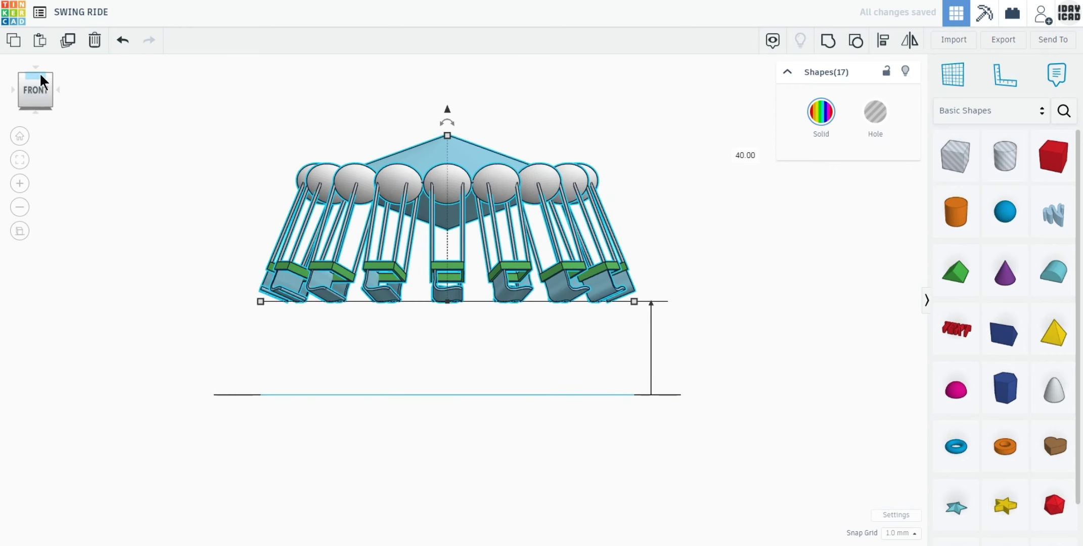
{"action": "left_click", "coordinate": [39, 73]}
{"action": "left_click", "coordinate": [192, 320]}
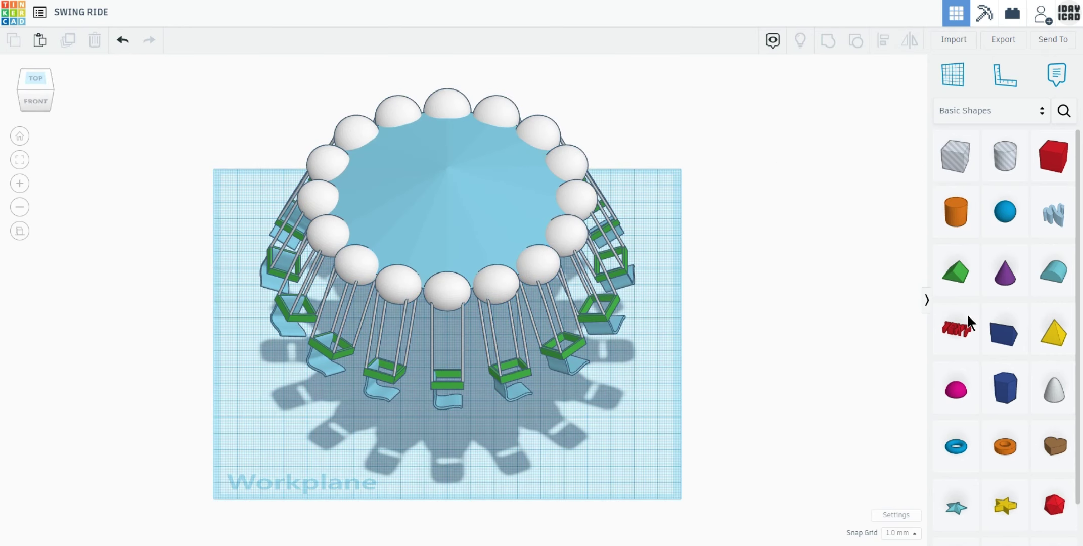
Add a cone to the front of the workplane and size it to 40 by 40 mm with a height of 100 mm.
{"action": "left_click", "coordinate": [562, 432]}
{"action": "left_click", "coordinate": [563, 488]}
{"action": "type", "text": "40"}
{"action": "key", "text": "Tab"}
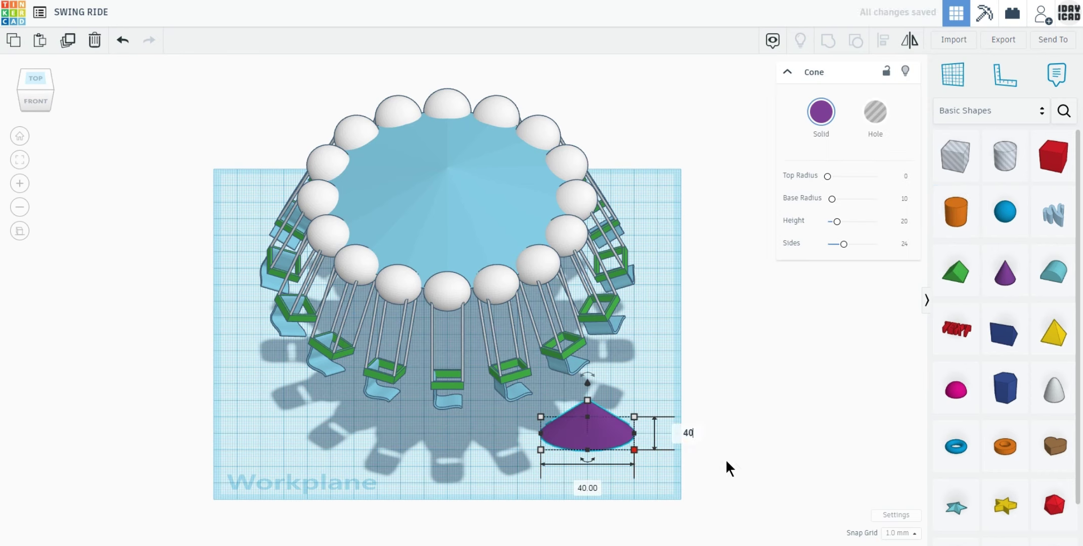
{"action": "type", "text": "40"}
{"action": "key", "text": "Return"}
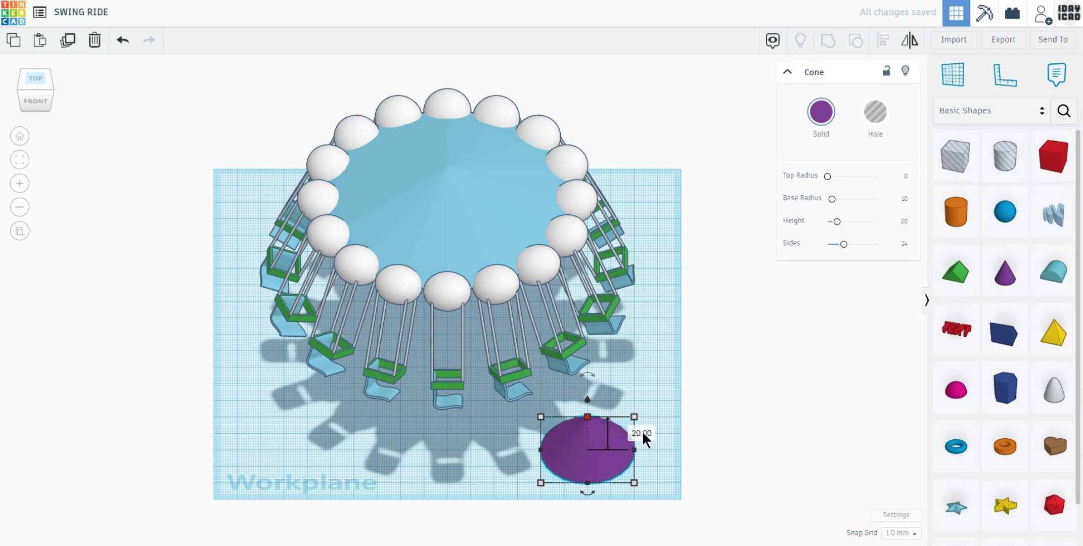
{"action": "type", "text": "100"}
{"action": "key", "text": "Return"}
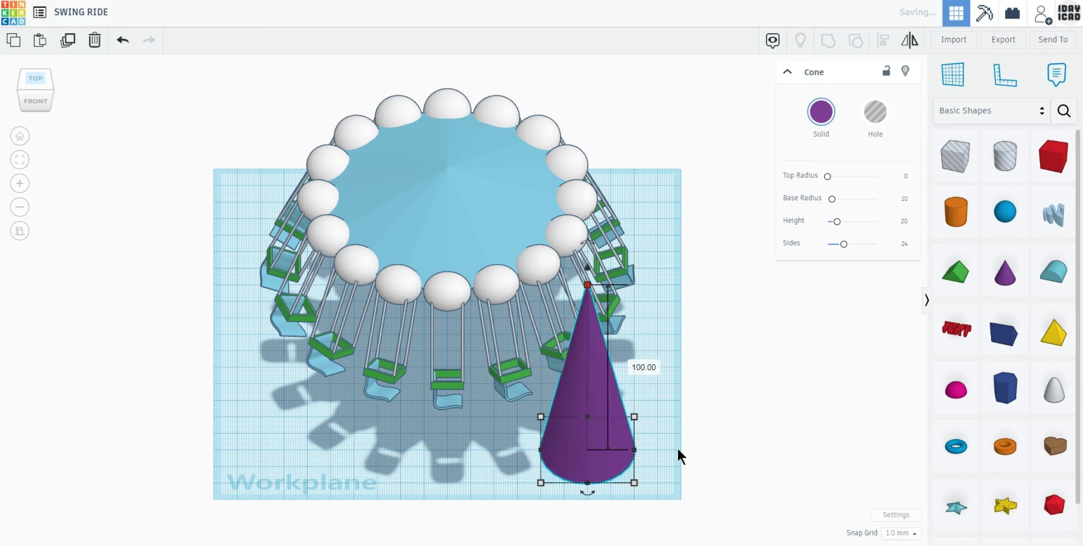
Set the cone's top radius to 8 and its sides to 64, and colour it yellow.
{"action": "left_click", "coordinate": [905, 175]}
{"action": "type", "text": "8"}
{"action": "key", "text": "Return"}
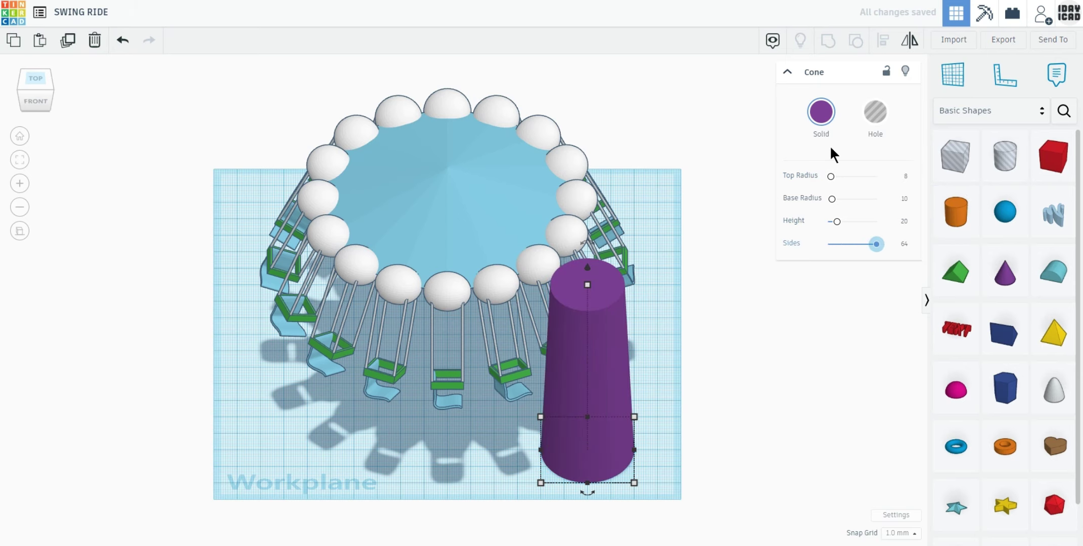
{"action": "left_click", "coordinate": [820, 112]}
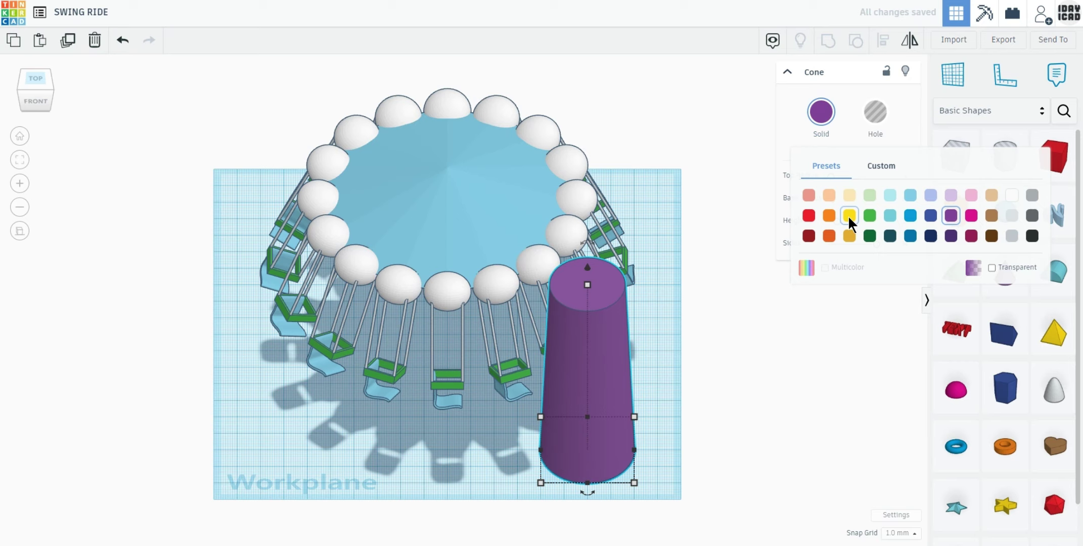
{"action": "left_click", "coordinate": [848, 216]}
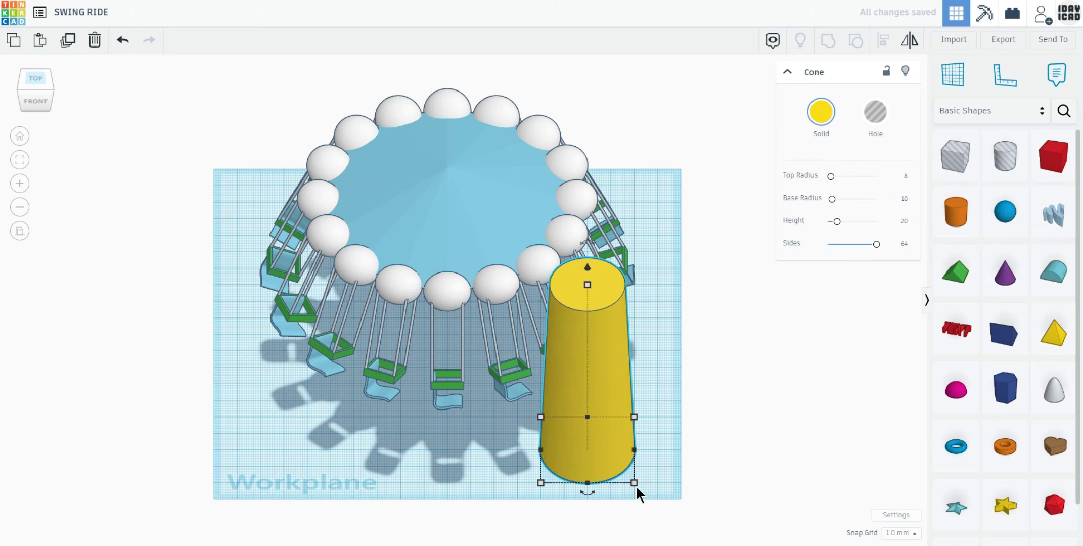
Set the yellow tower's base to 50 by 50 mm and open its height for editing.
{"action": "mouse_move", "coordinate": [634, 483]}
{"action": "left_click_drag", "start_coordinate": [636, 484], "coordinate": [641, 489]}
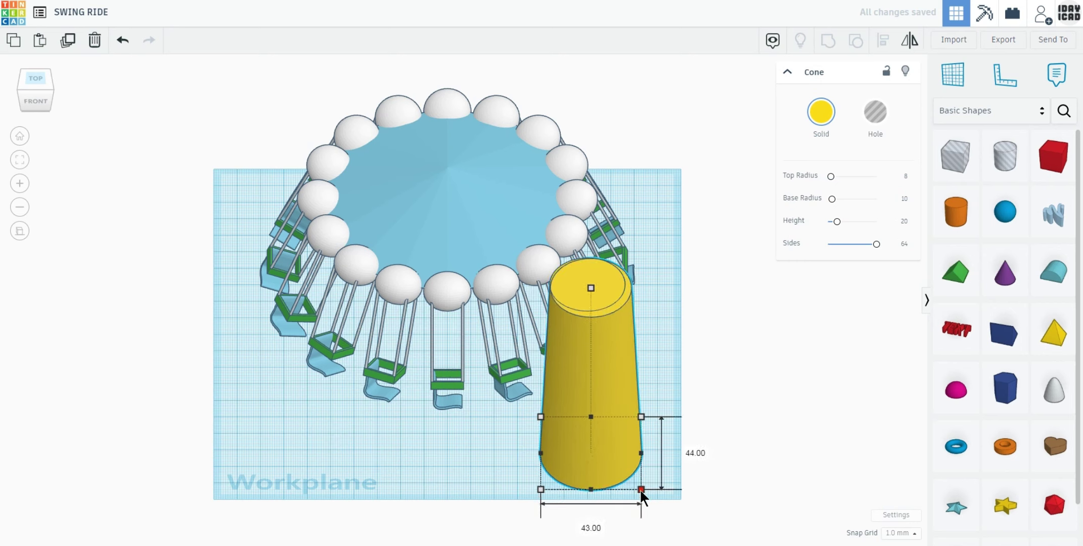
{"action": "left_click", "coordinate": [591, 527]}
{"action": "type", "text": "50"}
{"action": "key", "text": "Tab"}
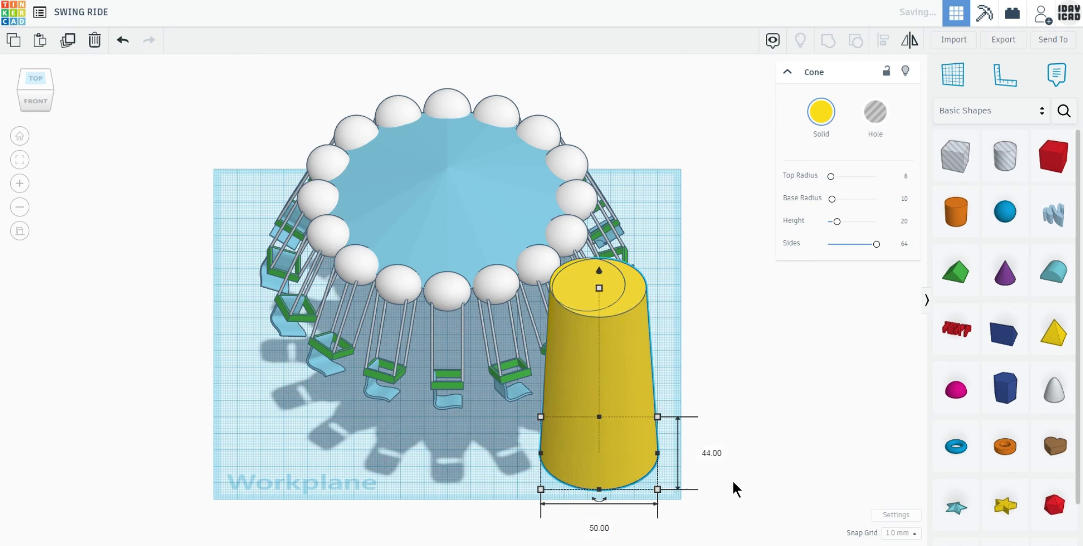
{"action": "type", "text": "50"}
{"action": "key", "text": "Return"}
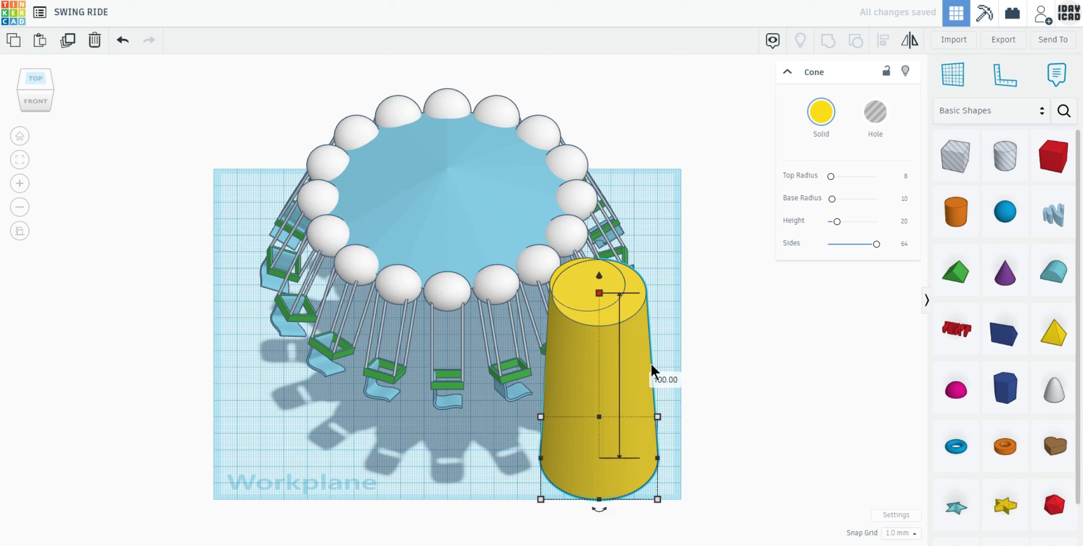
{"action": "left_click", "coordinate": [666, 375]}
{"action": "left_click", "coordinate": [604, 302]}
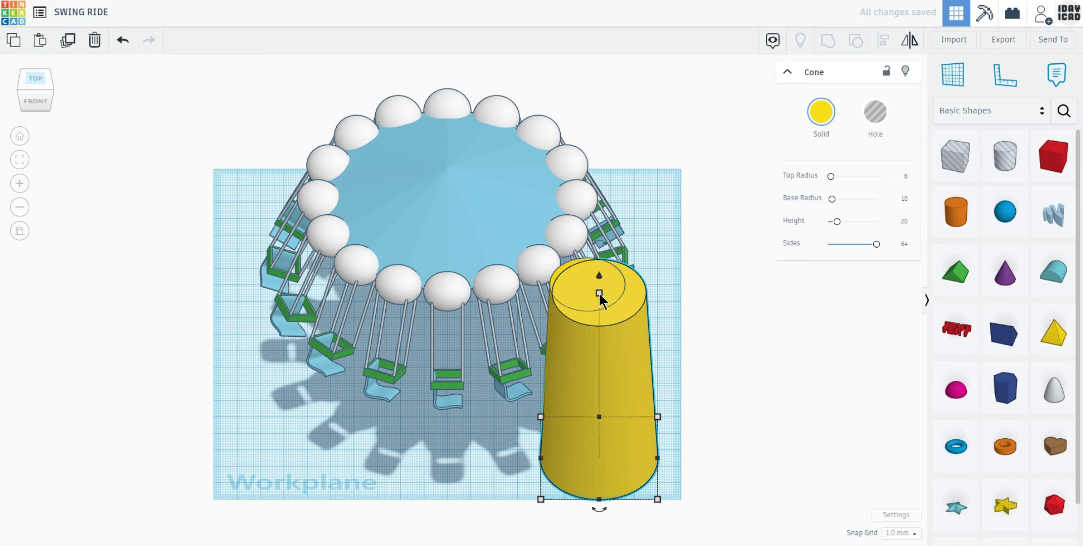